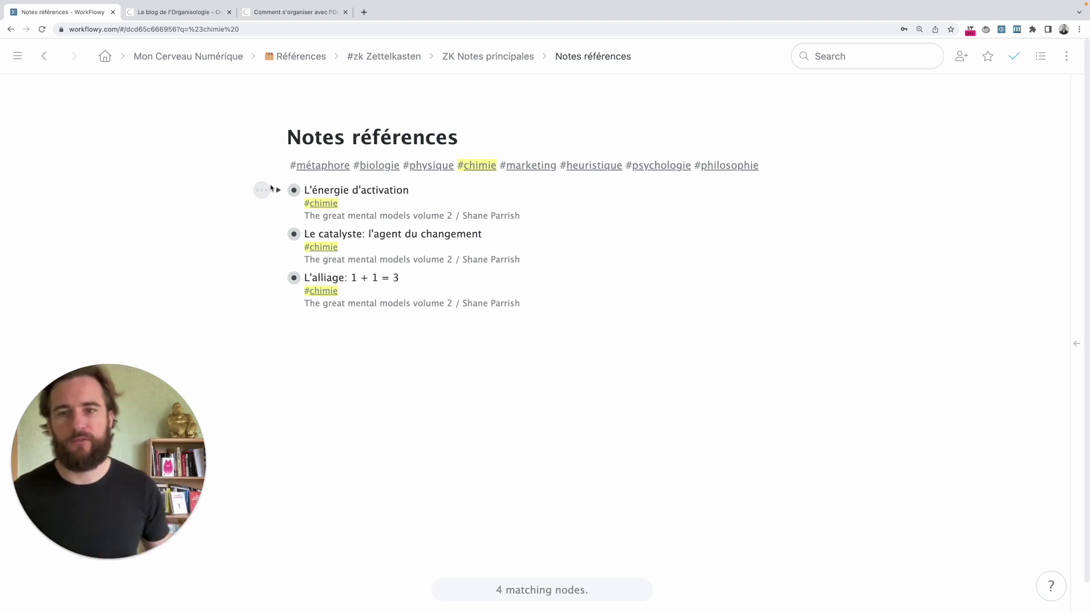
# Expand the L'énergie d'activation note, add a "chimie" bullet below its first sub-bullet, and collapse the note again
pyautogui.click(278, 190)
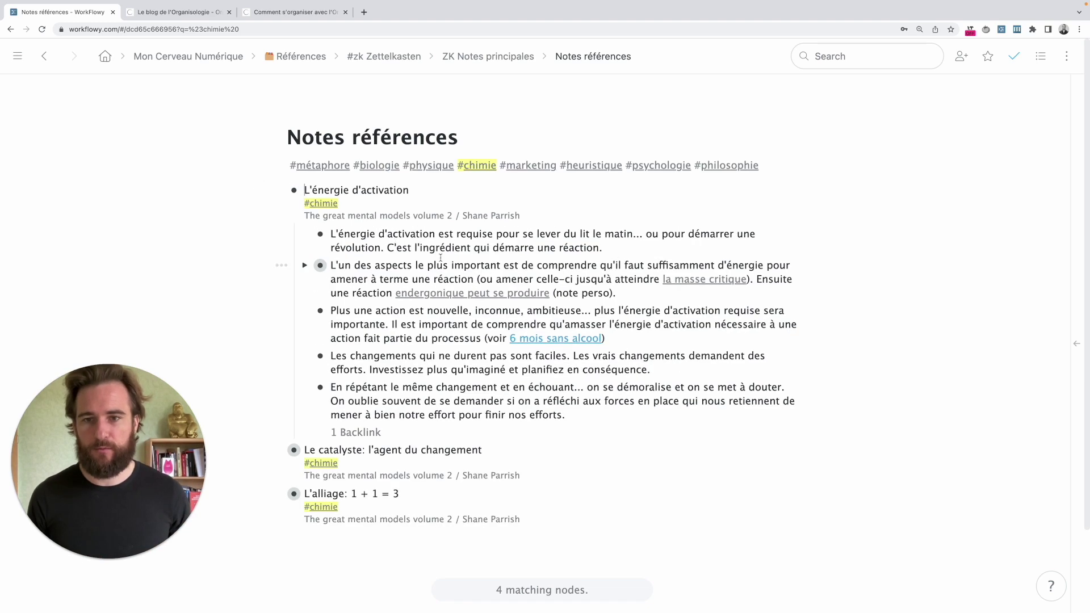
pyautogui.press('Return')
pyautogui.write('chimie')
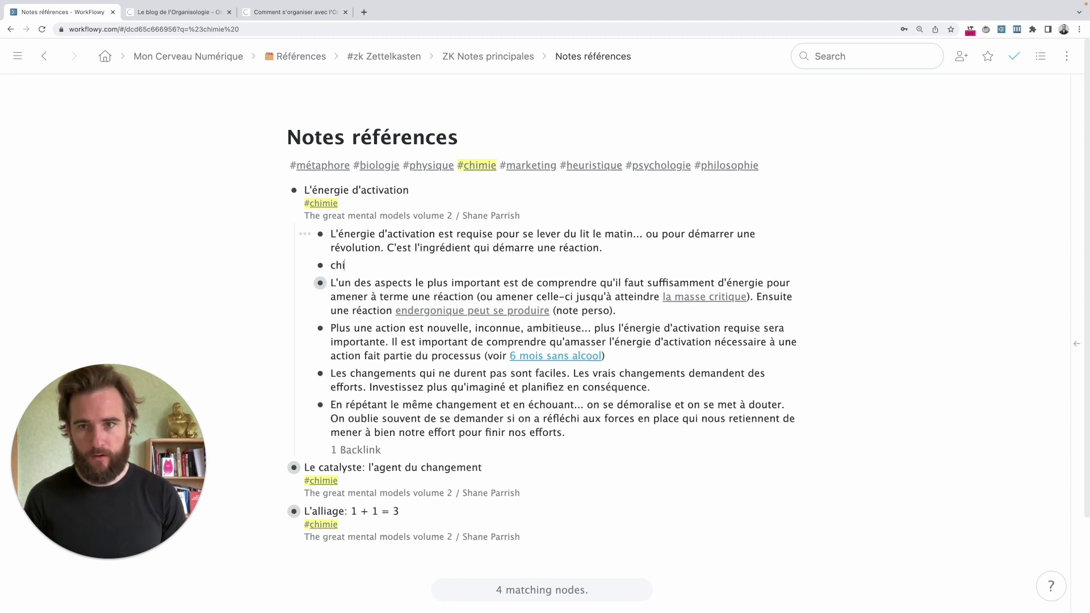
pyautogui.click(278, 189)
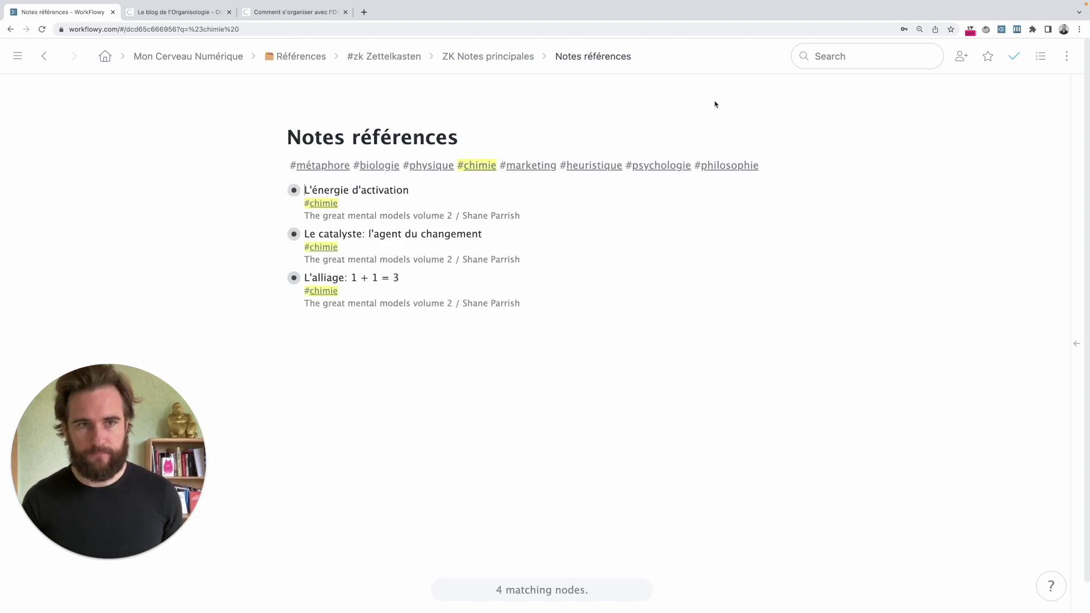
# Search the Notes références page for the plain word "chimie" without the hashtag
pyautogui.click(832, 60)
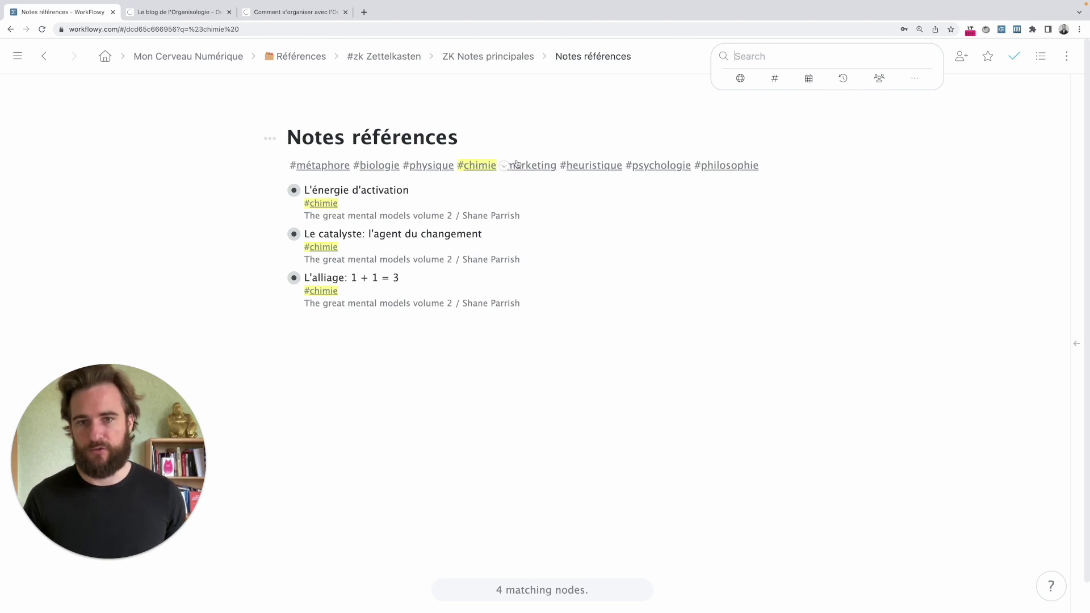
pyautogui.press('Escape')
pyautogui.click(807, 56)
pyautogui.write('chimie')
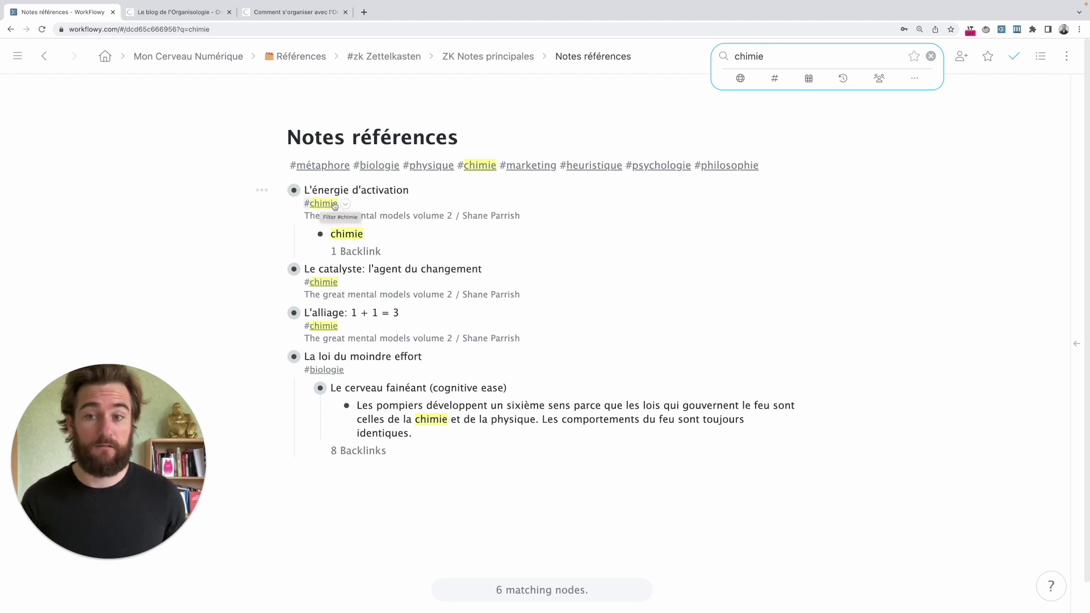
# Delete the plain "chimie" bullet under L'énergie d'activation and clear the search
pyautogui.doubleClick(350, 234)
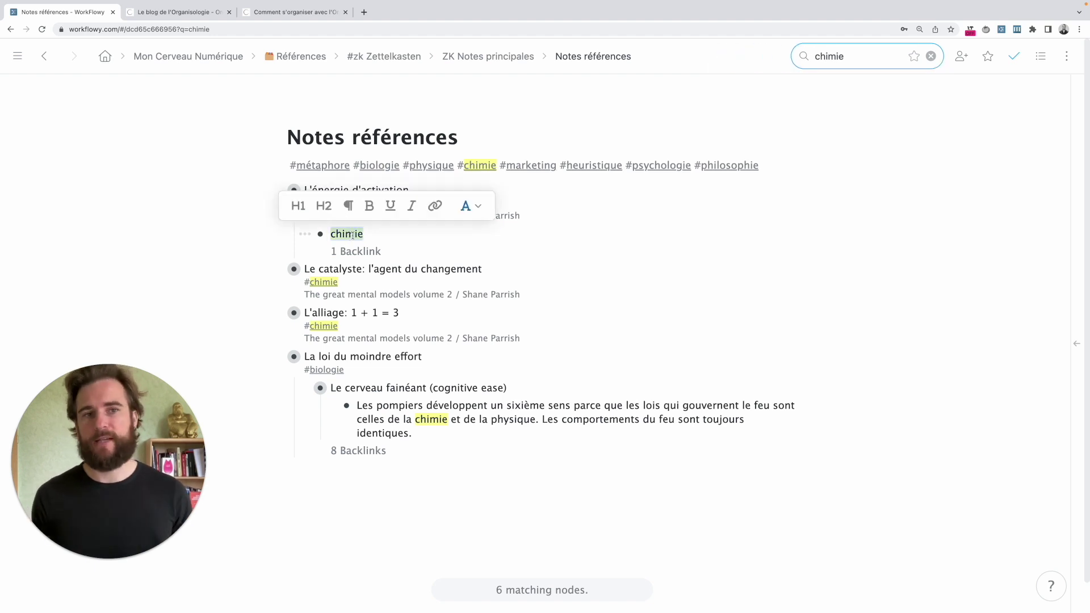
pyautogui.press('capslock')
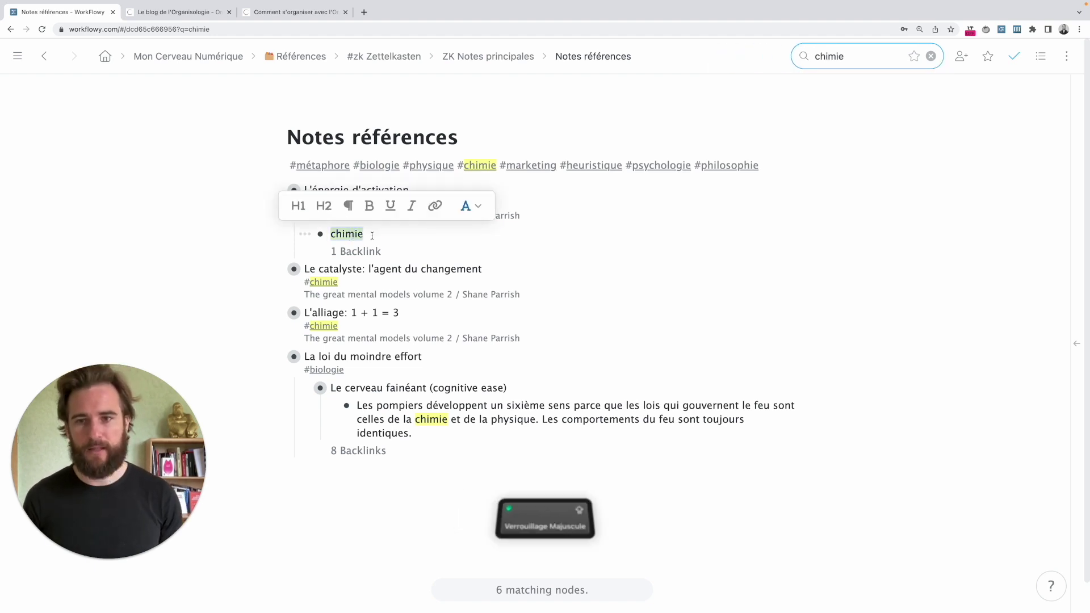
pyautogui.press('shift')
pyautogui.press('BackSpace')
pyautogui.press('BackSpace')
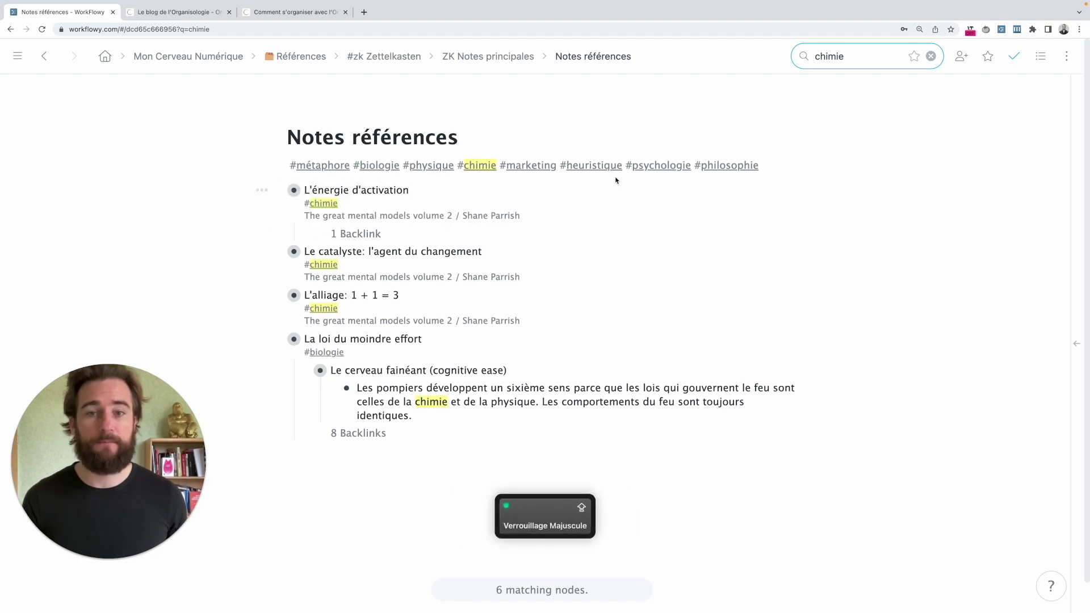
pyautogui.click(930, 56)
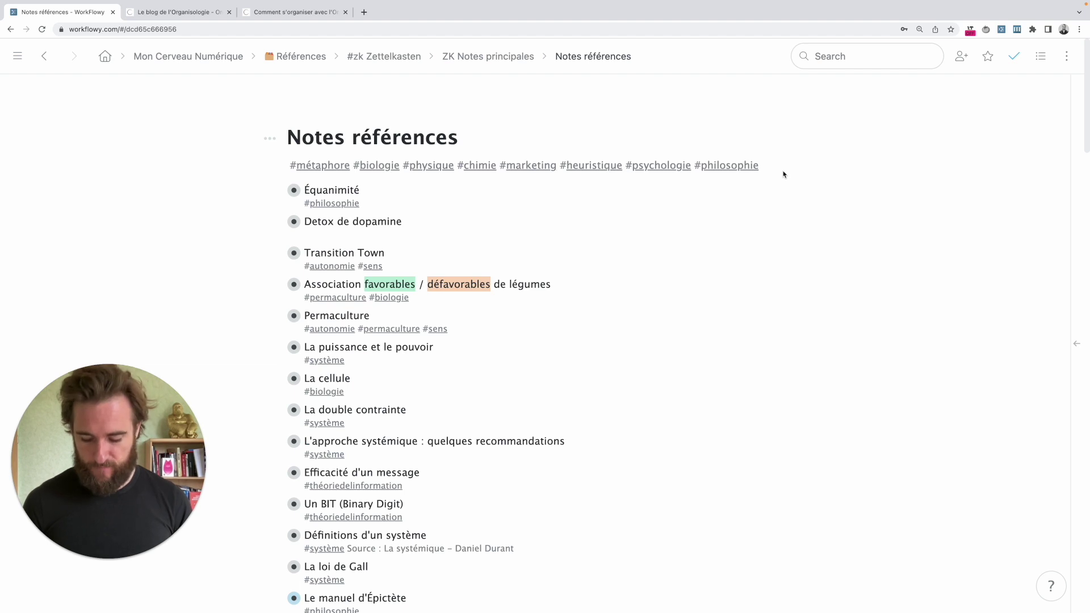
# Start a #bio tag after #philosophie under Équanimité to bring up matching tag suggestions, and erase it
pyautogui.click(901, 62)
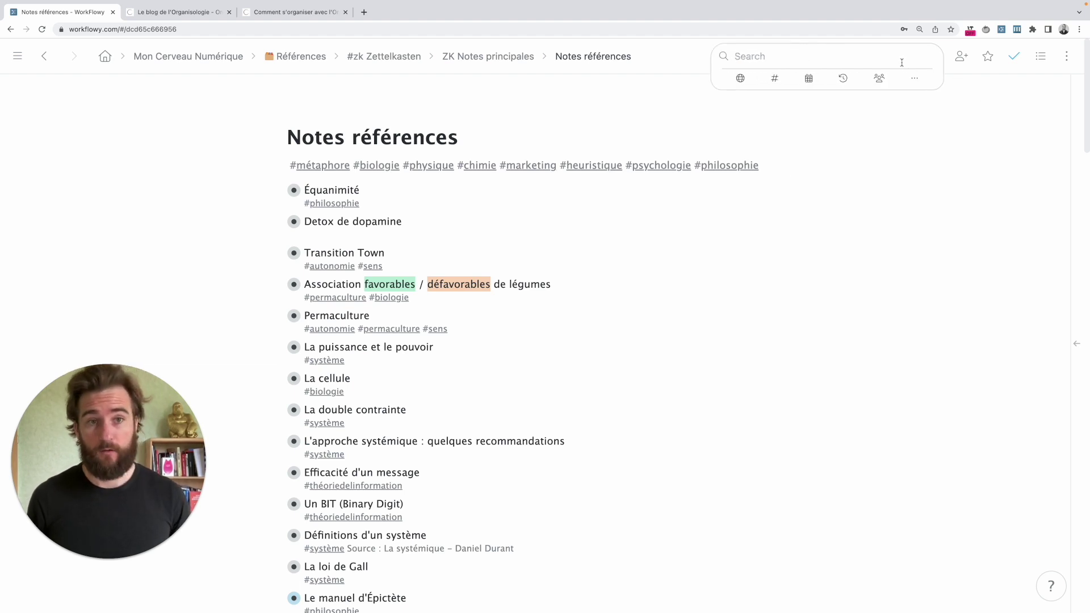
pyautogui.click(413, 204)
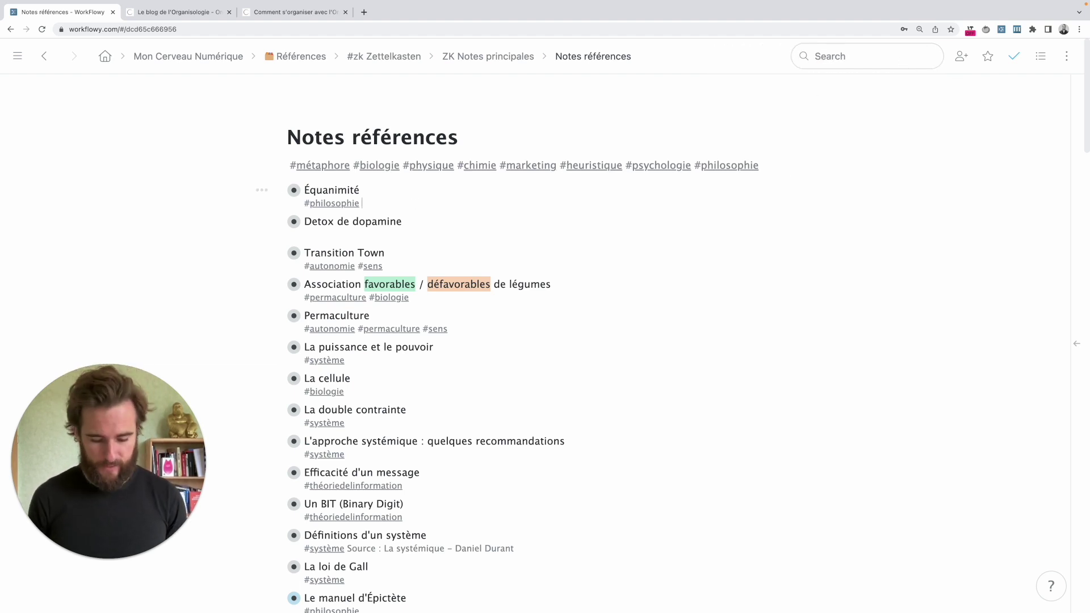
pyautogui.write('#bi')
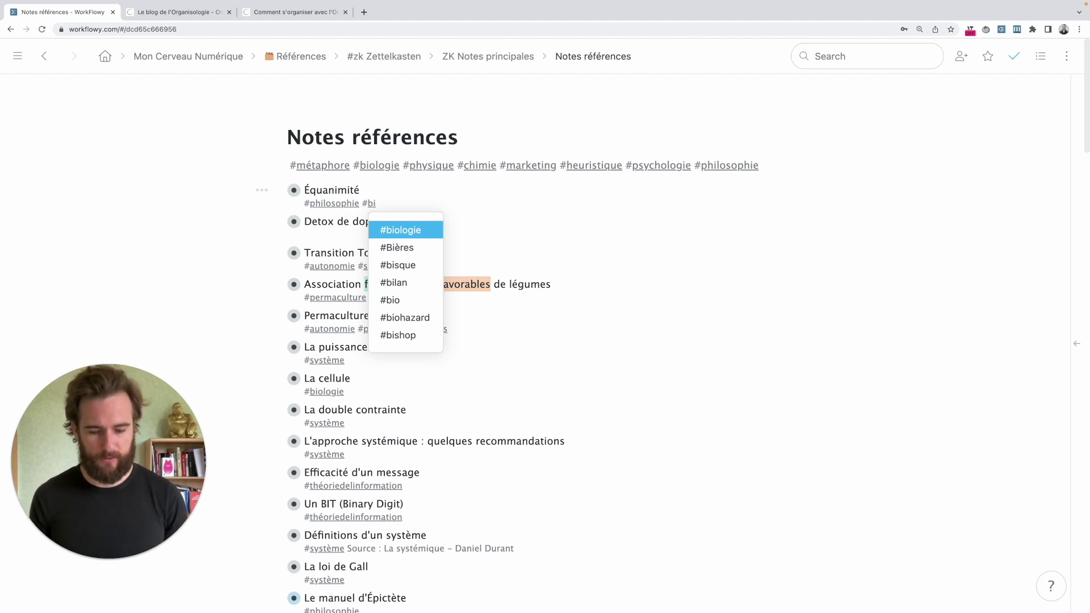
pyautogui.write('o')
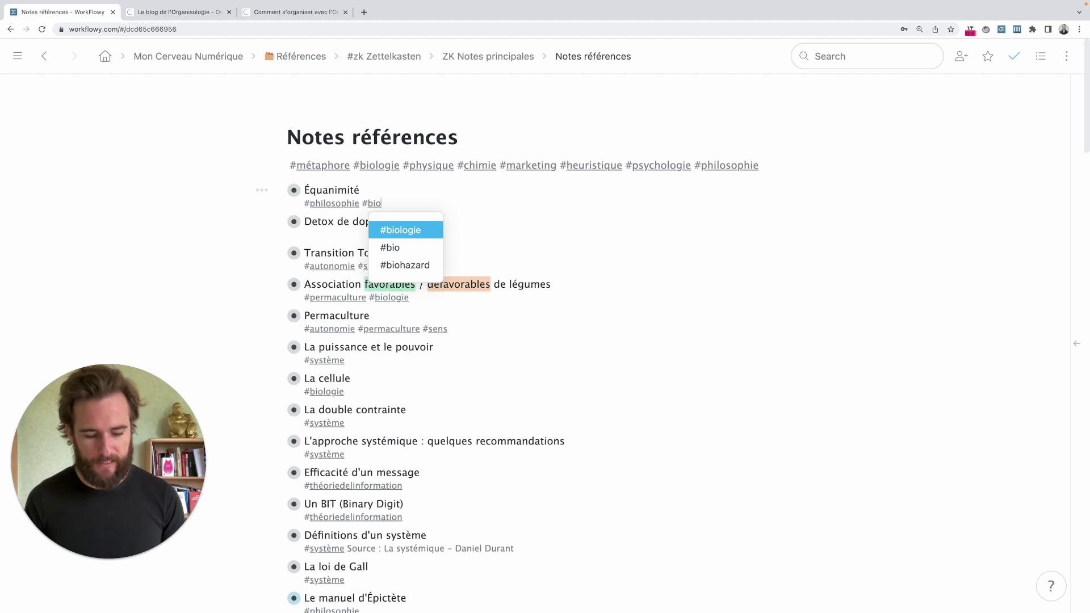
pyautogui.press('BackSpace')
pyautogui.press('BackSpace')
pyautogui.press('BackSpace')
pyautogui.press('BackSpace')
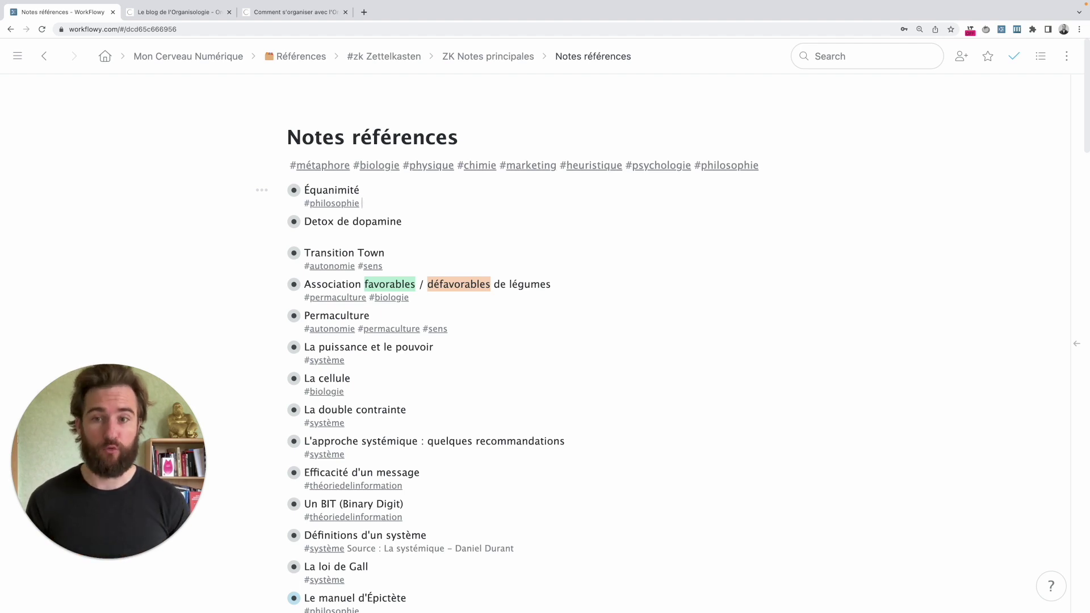
# Start a #gt tag in the note under Équanimité to bring up its tag suggestion, and erase it
pyautogui.write('#')
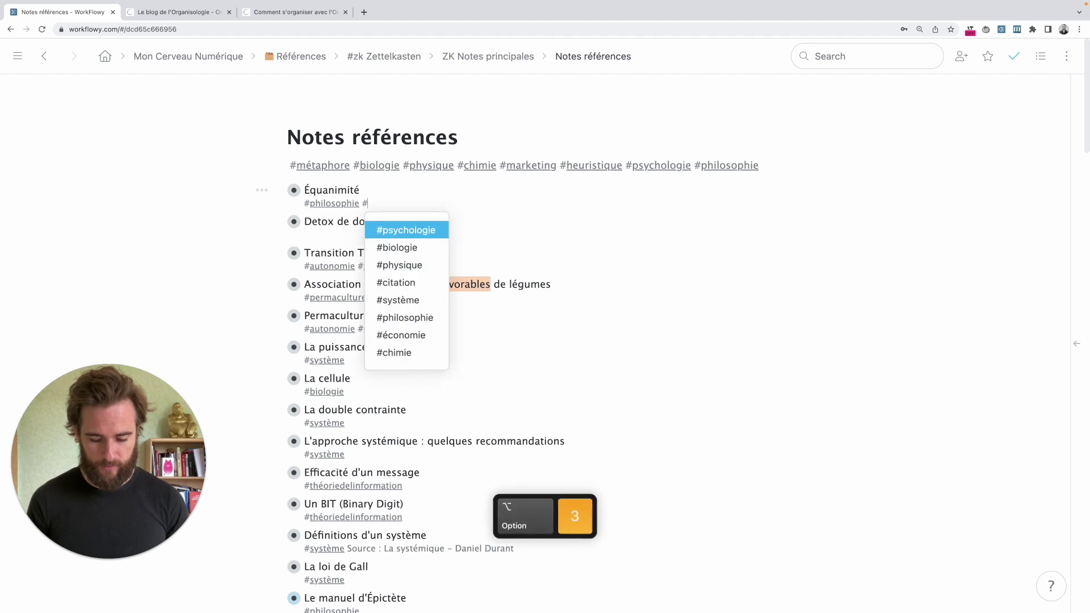
pyautogui.write('gt')
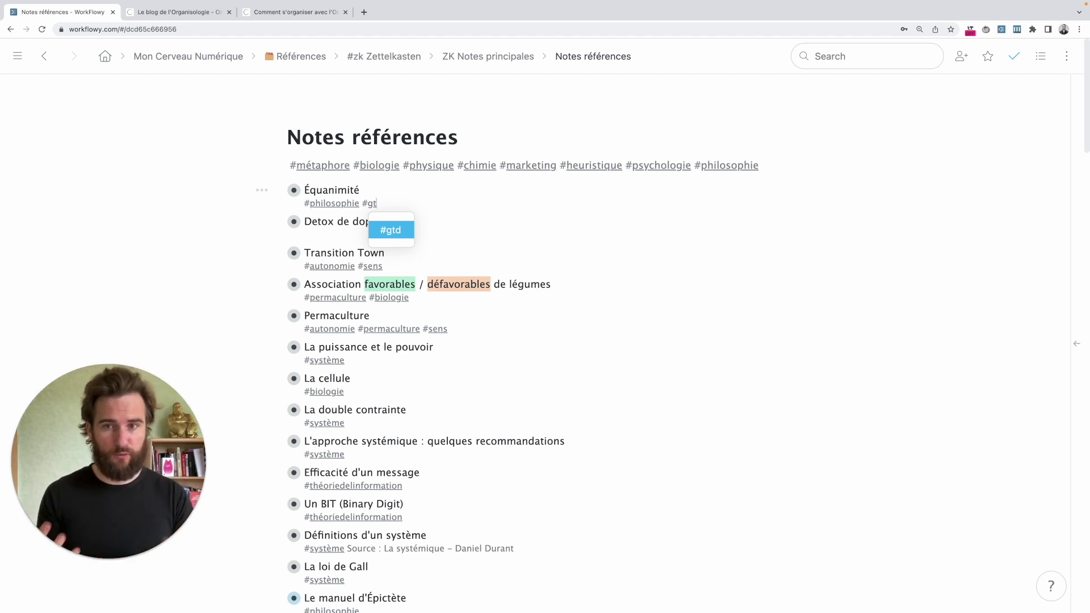
pyautogui.press('BackSpace')
pyautogui.press('BackSpace')
pyautogui.press('BackSpace')
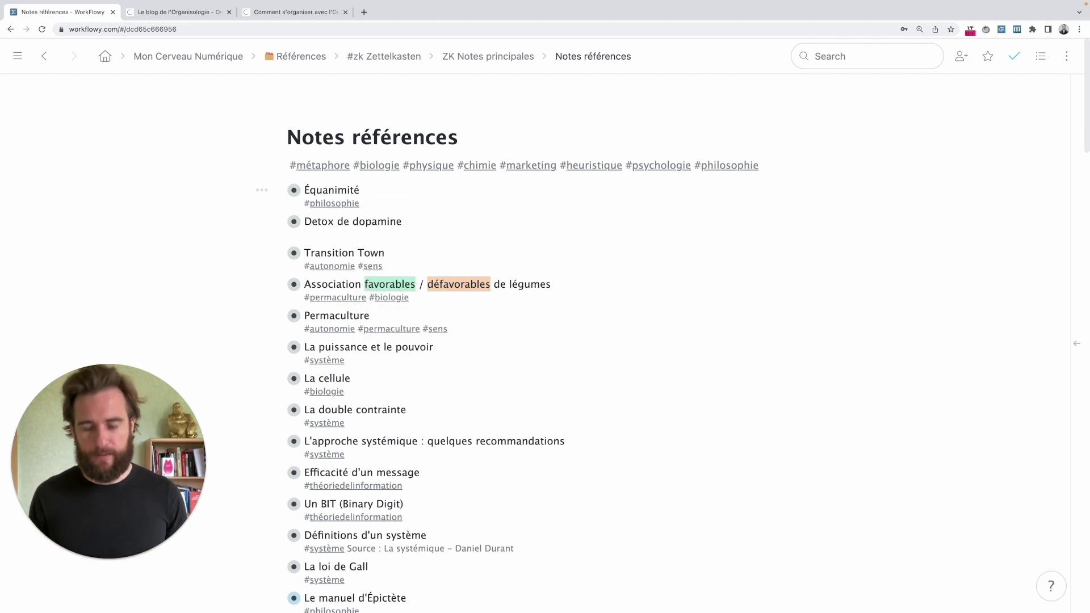
# Visit the Mon Cerveau Numérique and Module 3 - Espace démo pages, and return to Mon Cerveau Numérique
pyautogui.hotkey('alt', 'w')
pyautogui.press('Return')
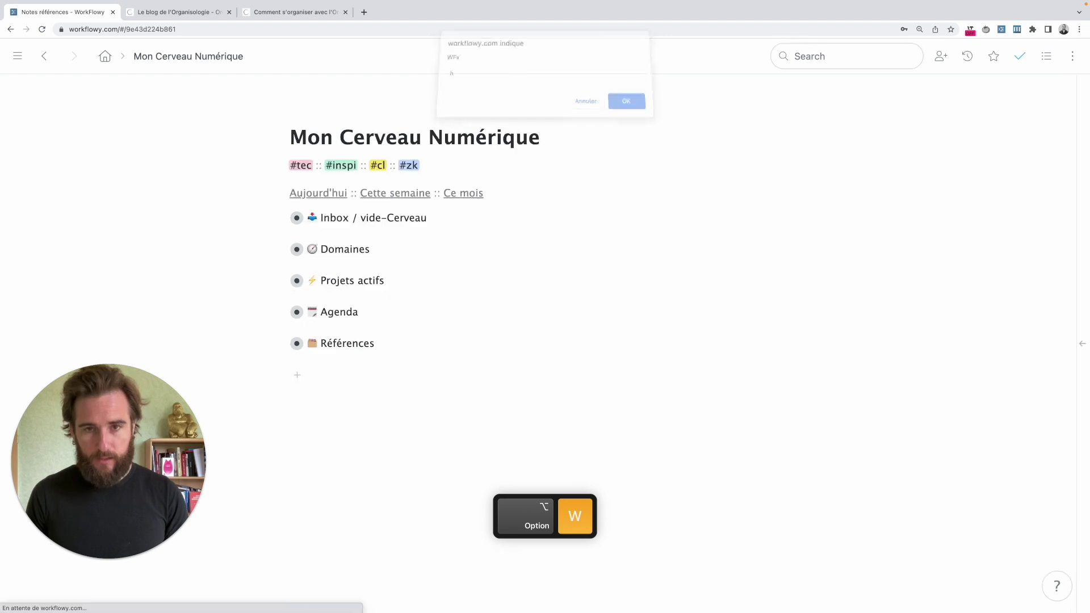
pyautogui.press('super+shift+m')
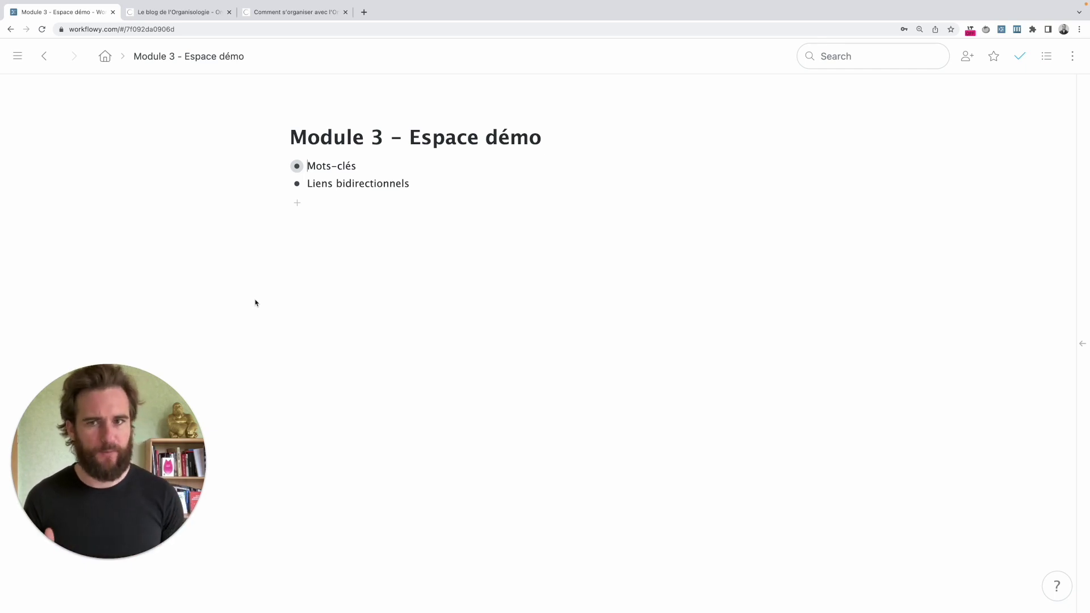
pyautogui.hotkey('alt', 'w')
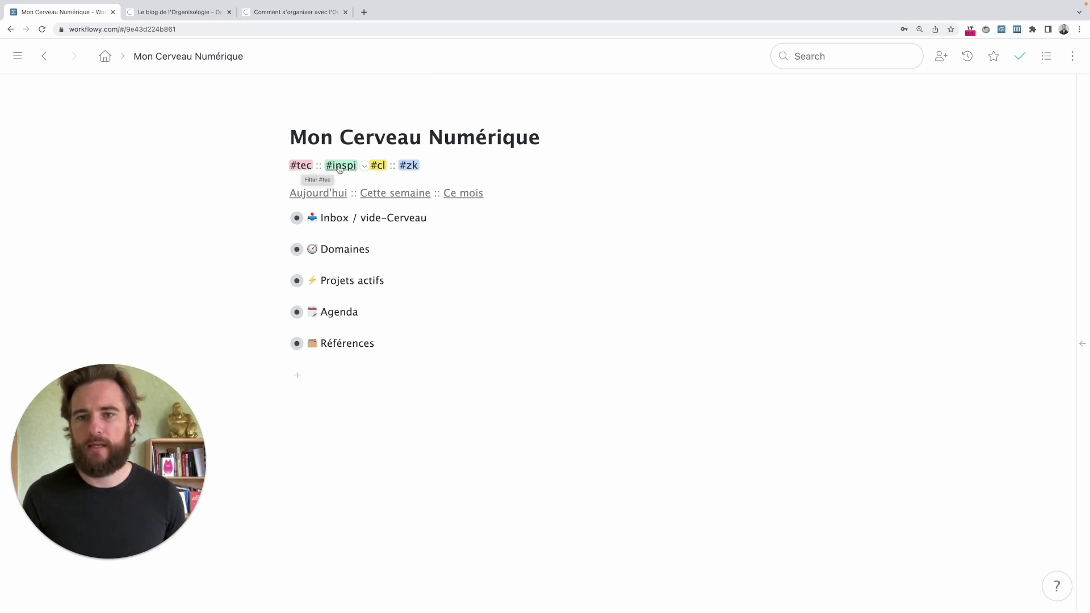
# Filter Mon Cerveau Numérique by the #cl tag, collapse the 01. Être un entrepreneur responsable branch, and clear the filter
pyautogui.click(378, 167)
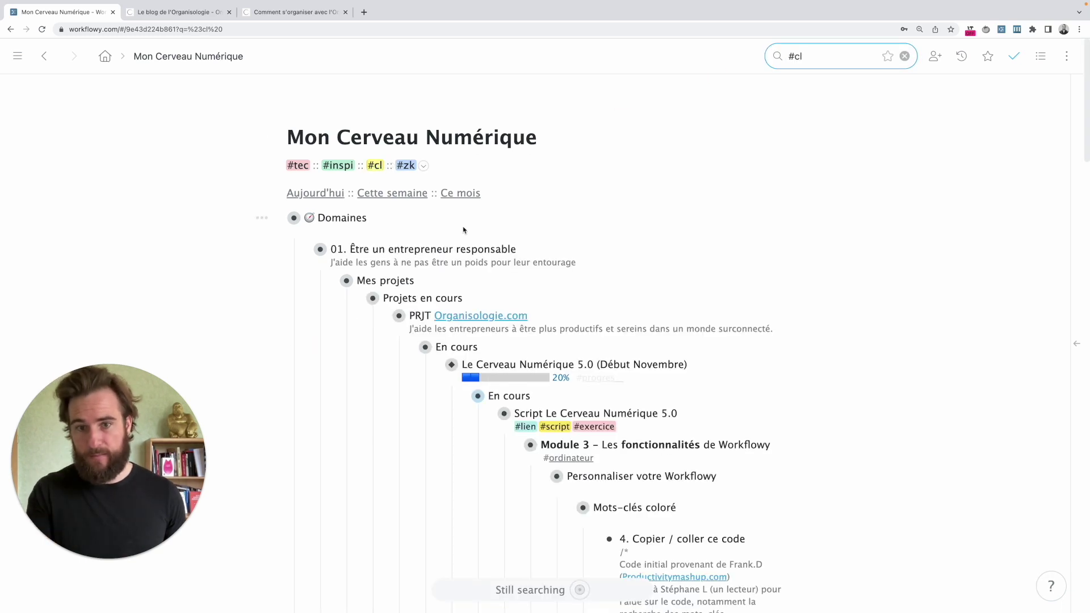
pyautogui.click(308, 250)
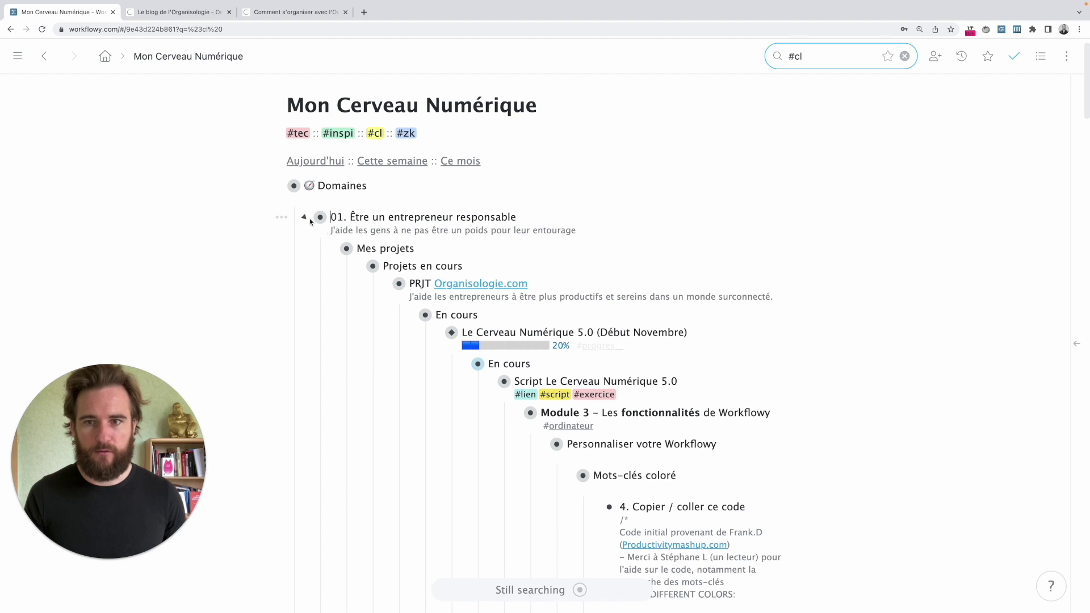
pyautogui.click(306, 218)
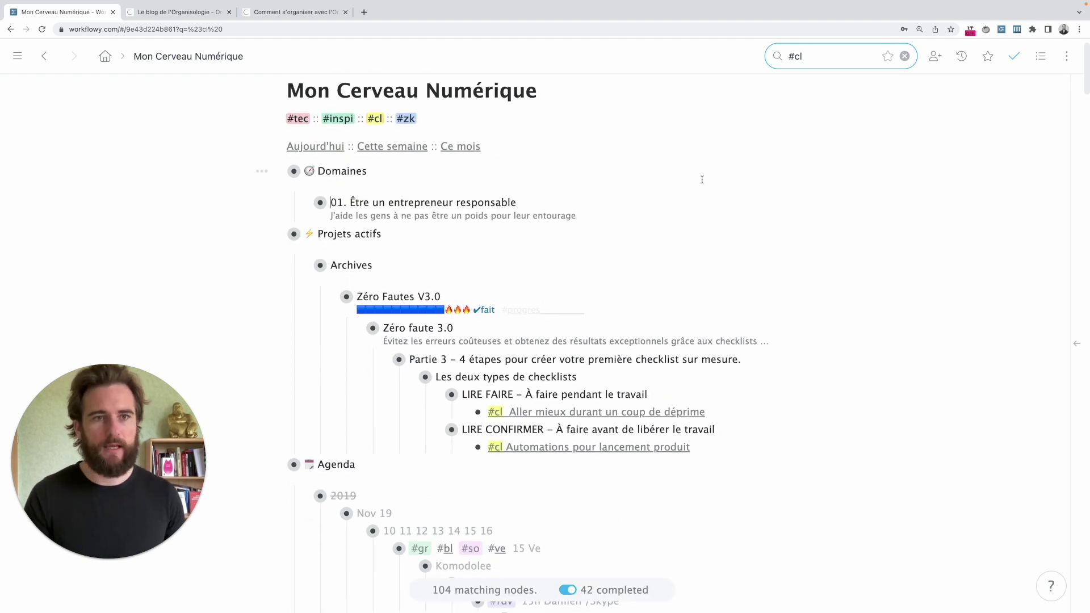
pyautogui.click(911, 60)
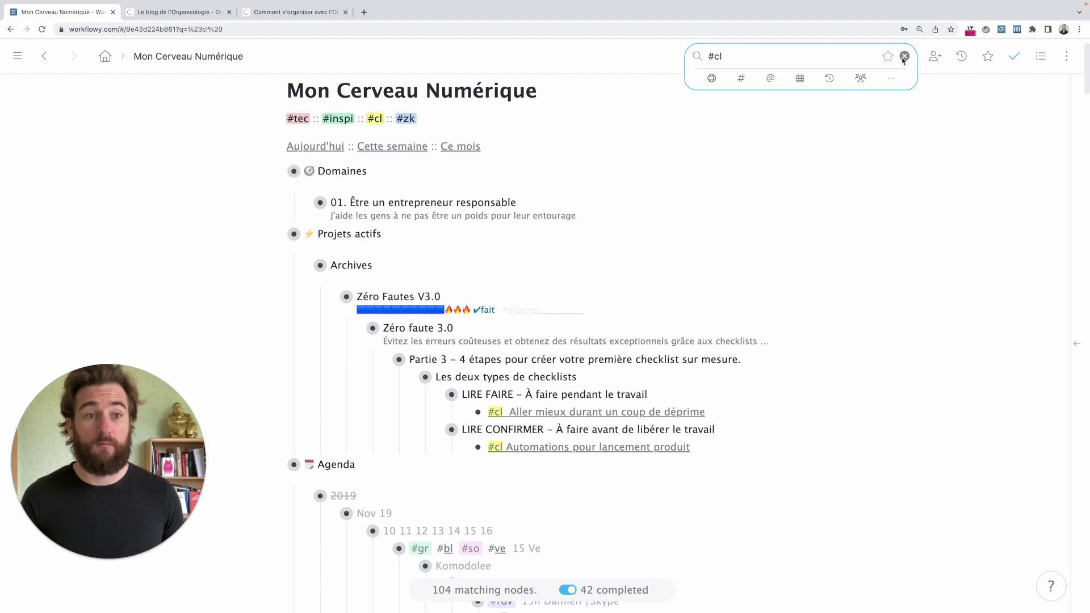
pyautogui.press('Escape')
# View the #cl Check-listes page, and return to Mon Cerveau Numérique to remove the stray € from its title
pyautogui.hotkey('alt', 'e')
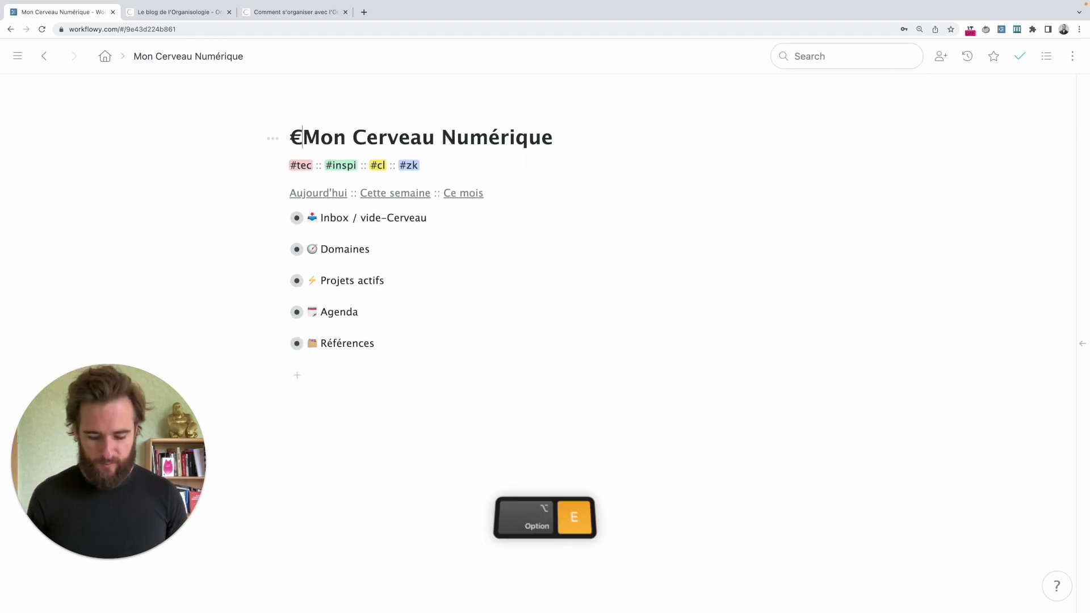
pyautogui.hotkey('alt', 'w')
pyautogui.press('Return')
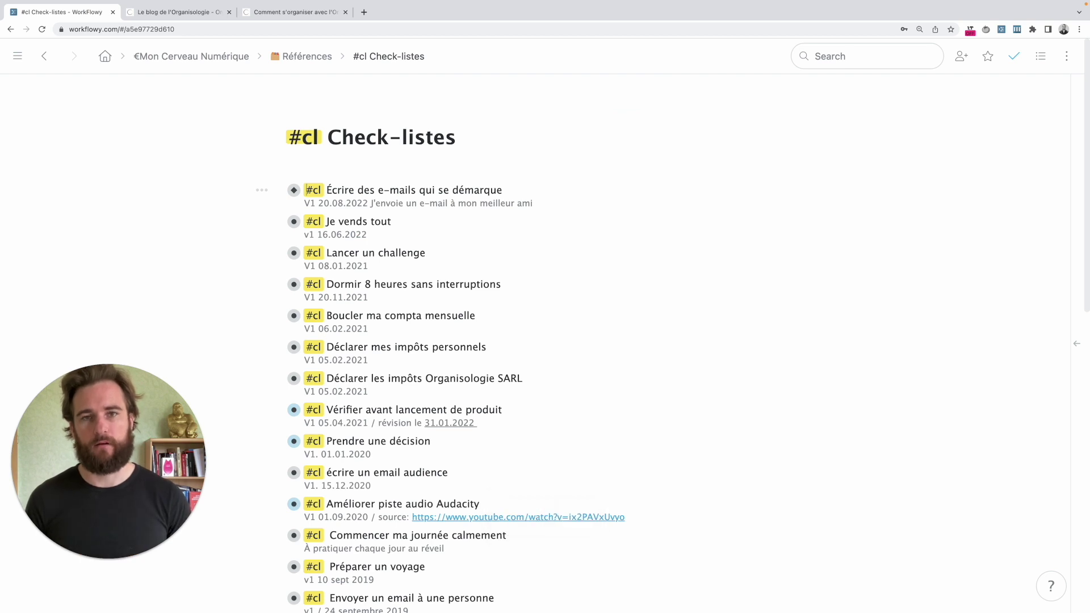
pyautogui.click(144, 57)
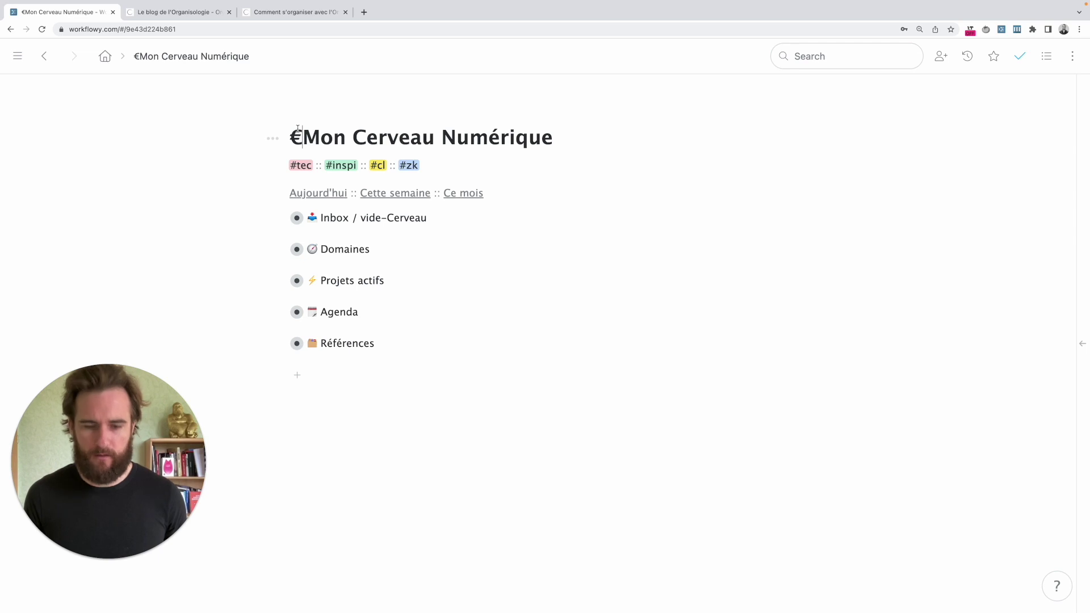
pyautogui.press('BackSpace')
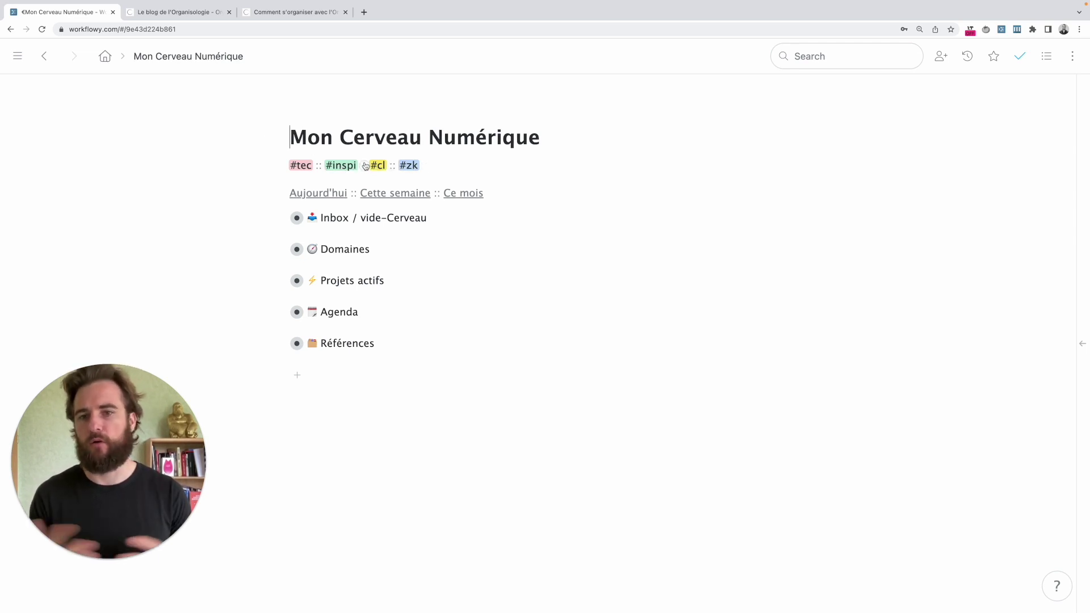
# Filter Mon Cerveau Numérique by the #zk tag to find the Zettelkasten node, and clear the filter
pyautogui.click(409, 168)
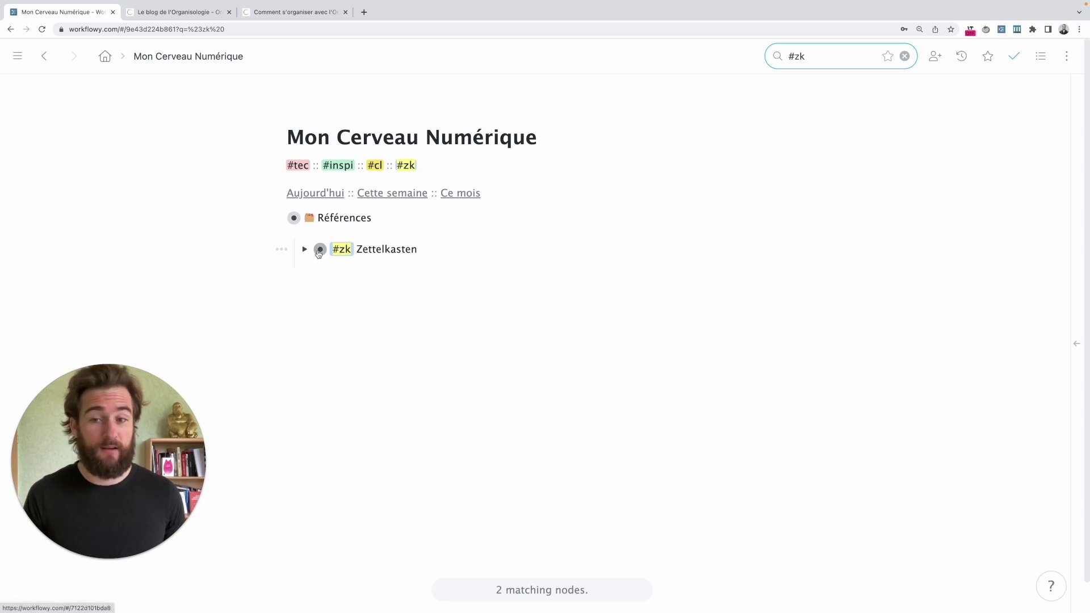
pyautogui.click(307, 252)
pyautogui.click(307, 251)
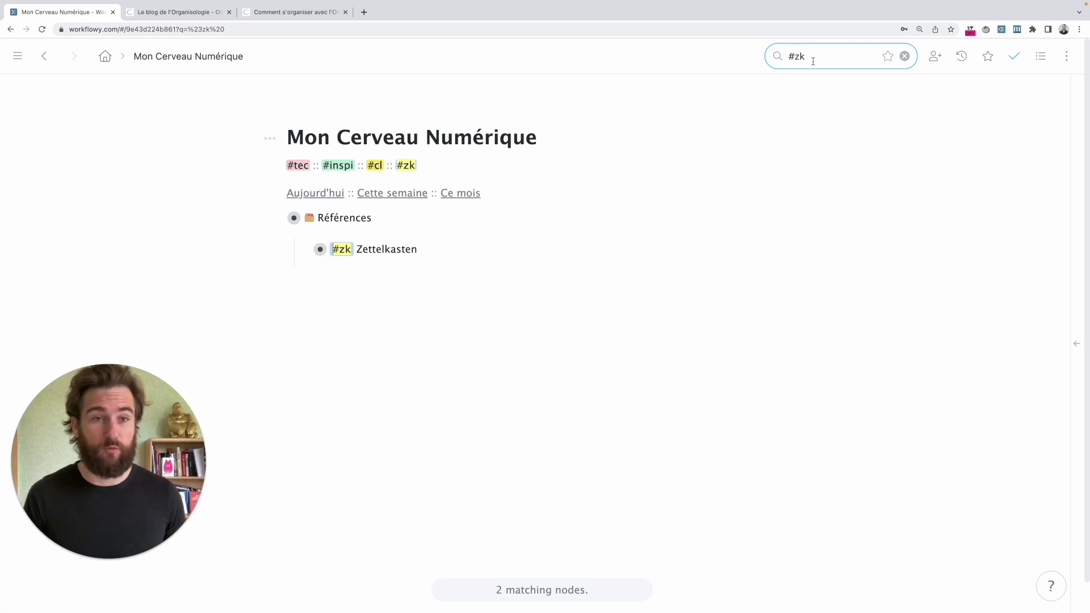
pyautogui.click(907, 55)
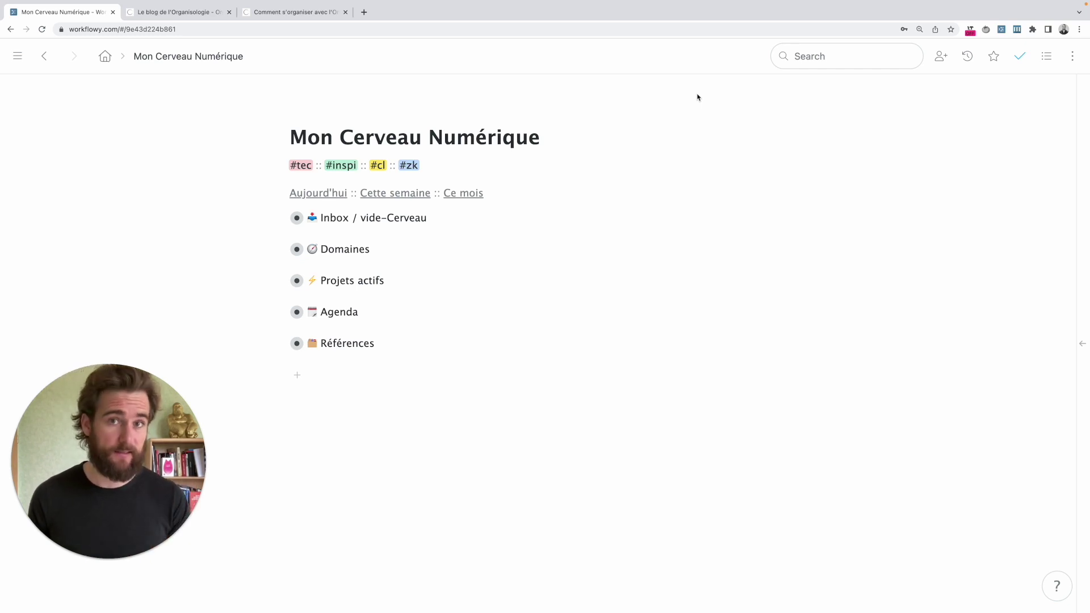
# Open the Liens bidirectionnels bullet from the Module 3 - Espace démo page and select its unique identifier in the web address
pyautogui.hotkey('alt', 'w')
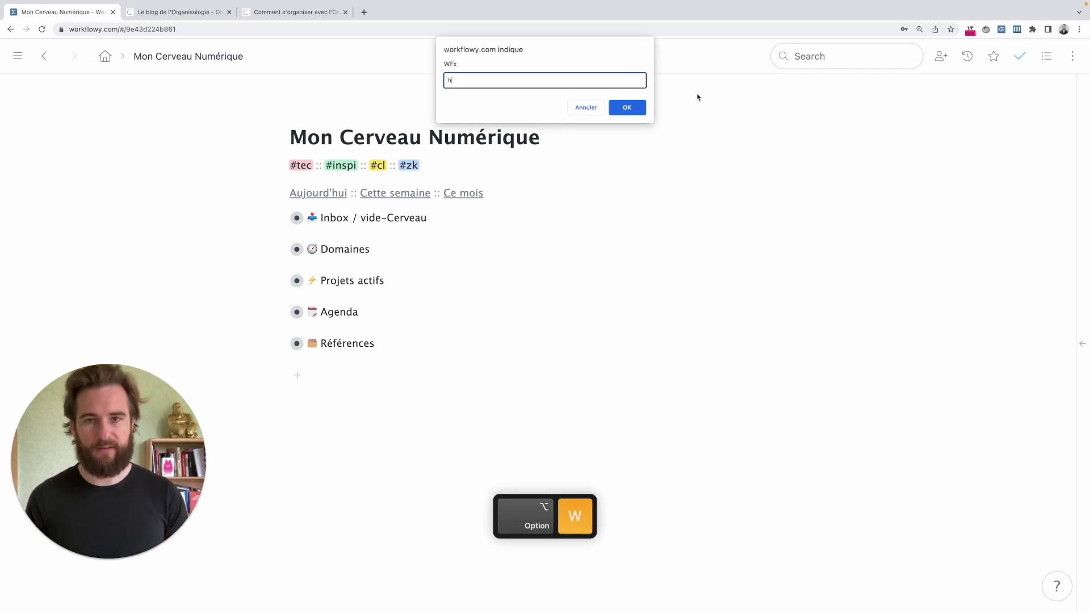
pyautogui.write('h')
pyautogui.press('Return')
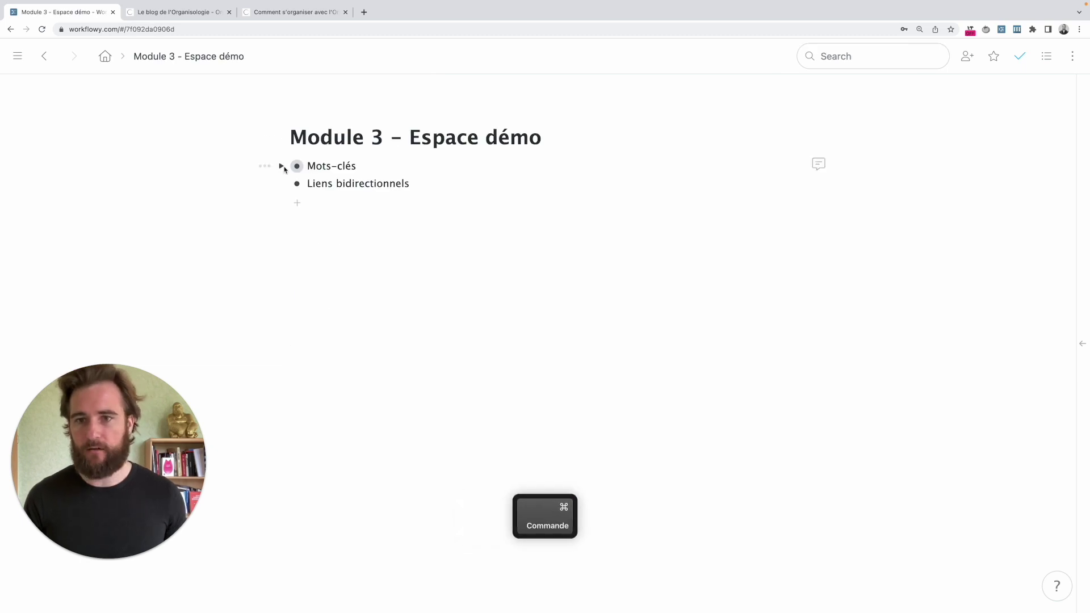
pyautogui.click(297, 184)
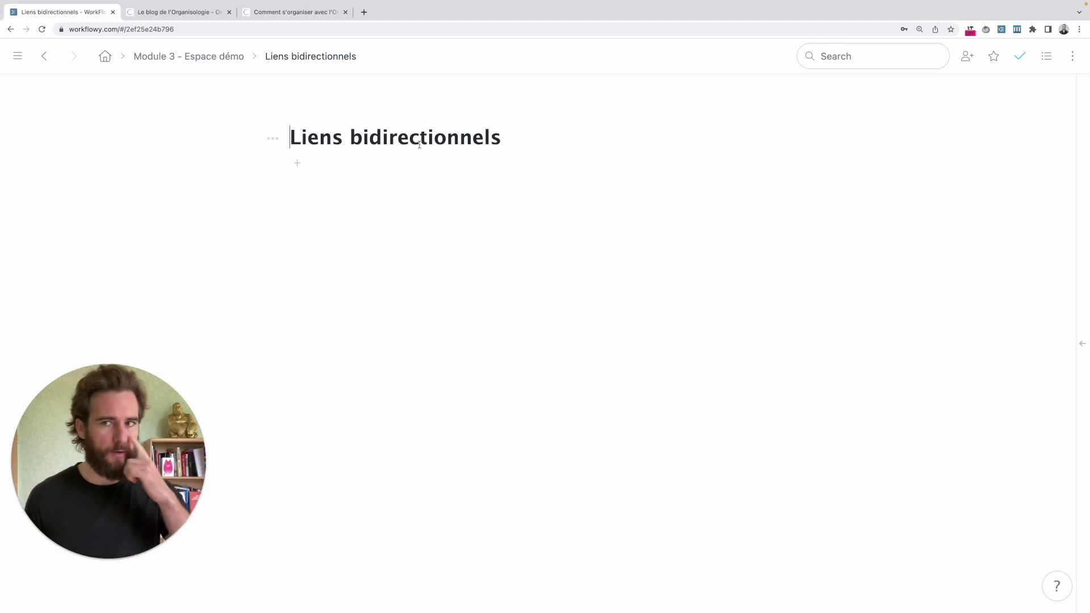
pyautogui.click(173, 29)
pyautogui.doubleClick(178, 29)
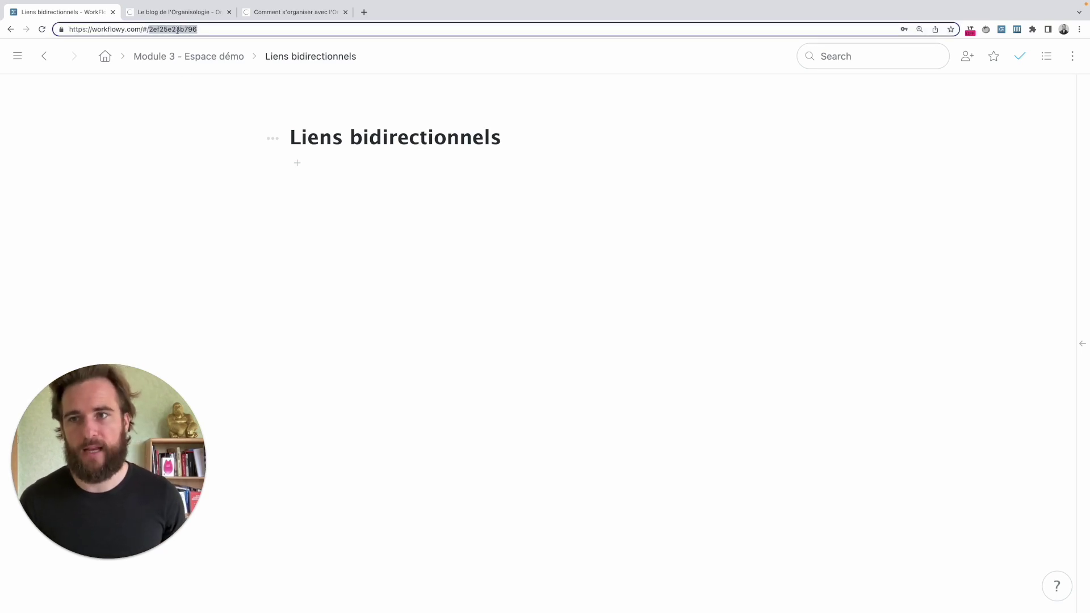
# Add the bullet "Lien normal : Point A 👉 Point B" under the Liens bidirectionnels heading
pyautogui.moveTo(69, 30); pyautogui.dragTo(106, 29)
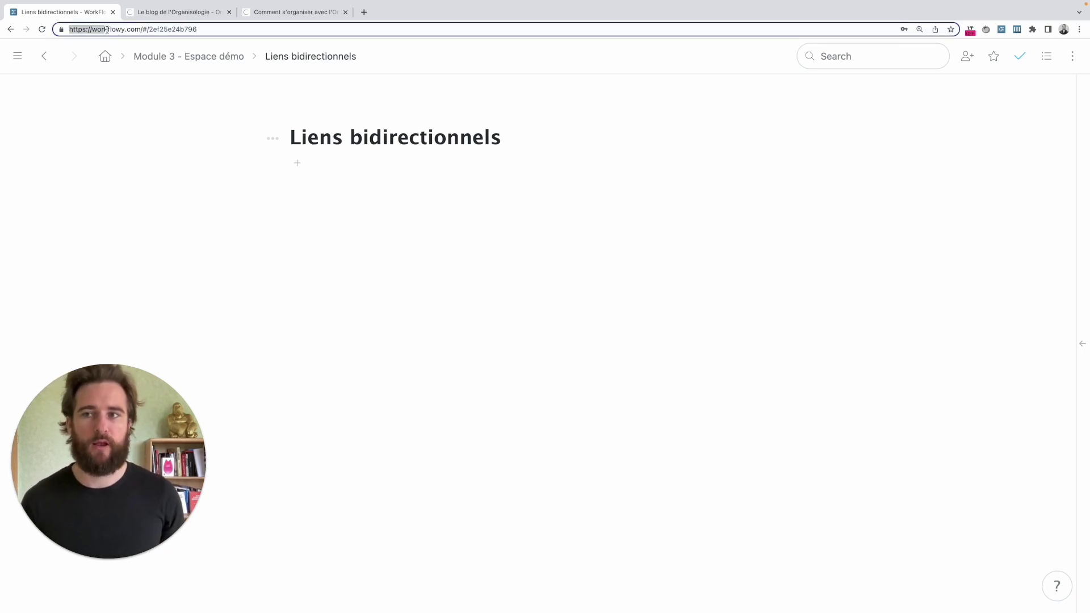
pyautogui.click(403, 136)
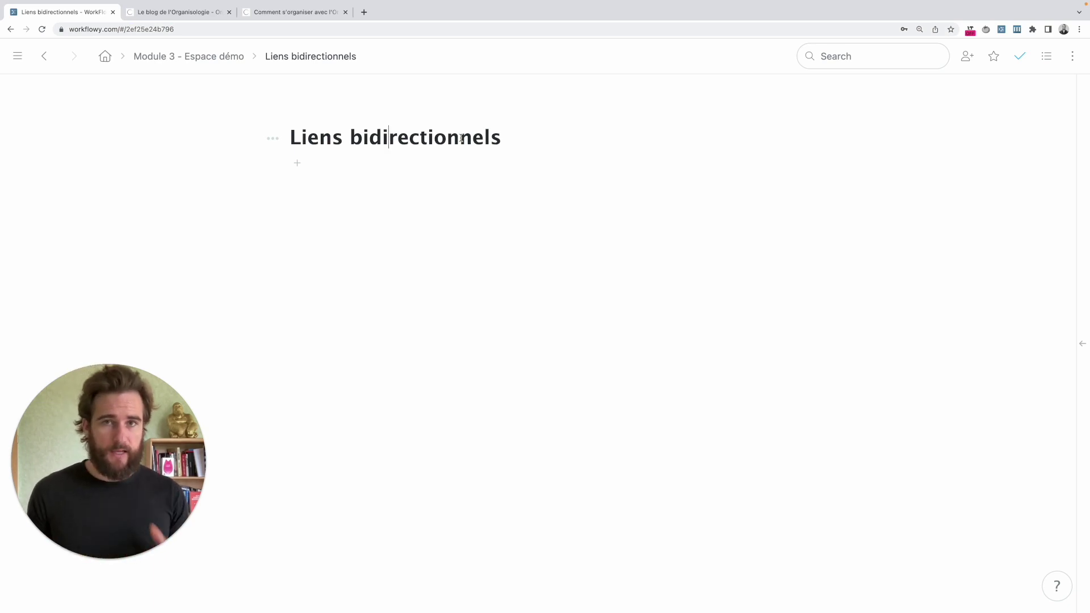
pyautogui.click(501, 138)
pyautogui.press('Return')
pyautogui.write('Lie')
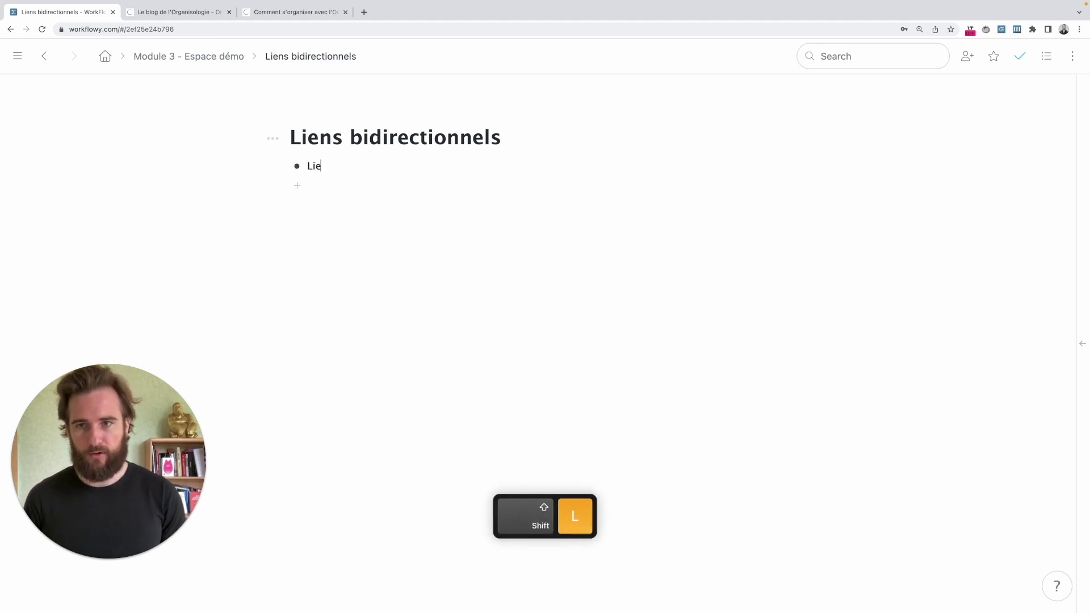
pyautogui.write('n normal :')
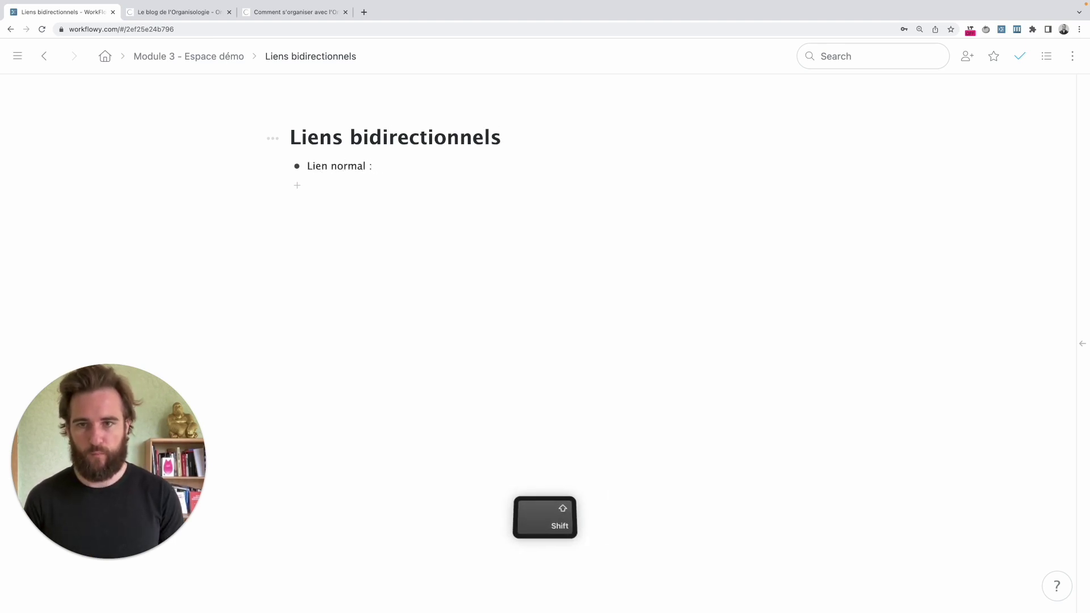
pyautogui.write(' Point ')
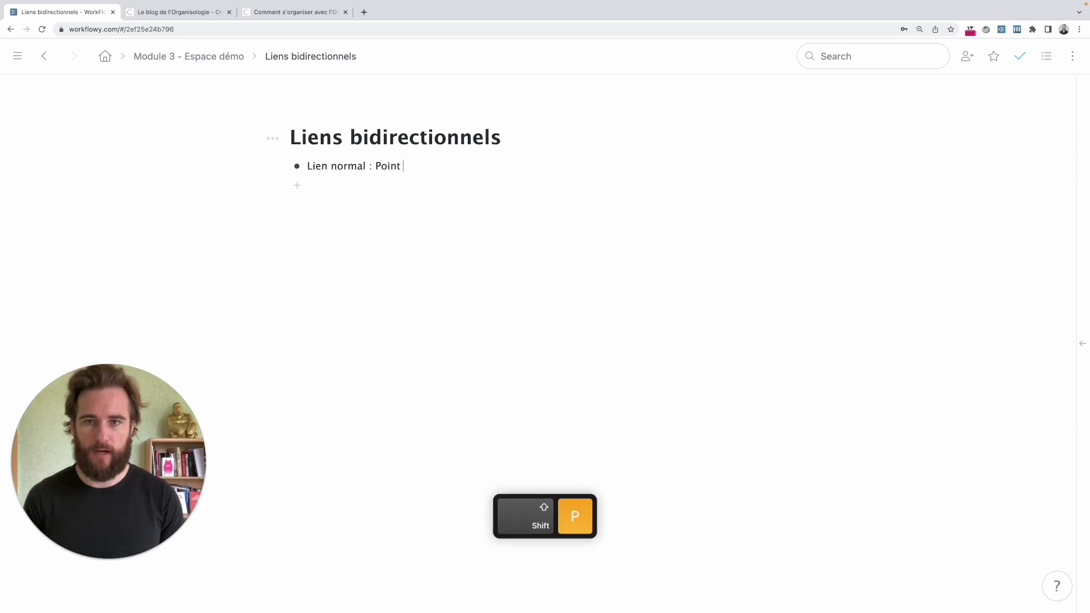
pyautogui.write('A :poi')
pyautogui.press('Return')
pyautogui.write('Point')
pyautogui.press('BackSpace')
pyautogui.press('BackSpace')
pyautogui.write('nt B')
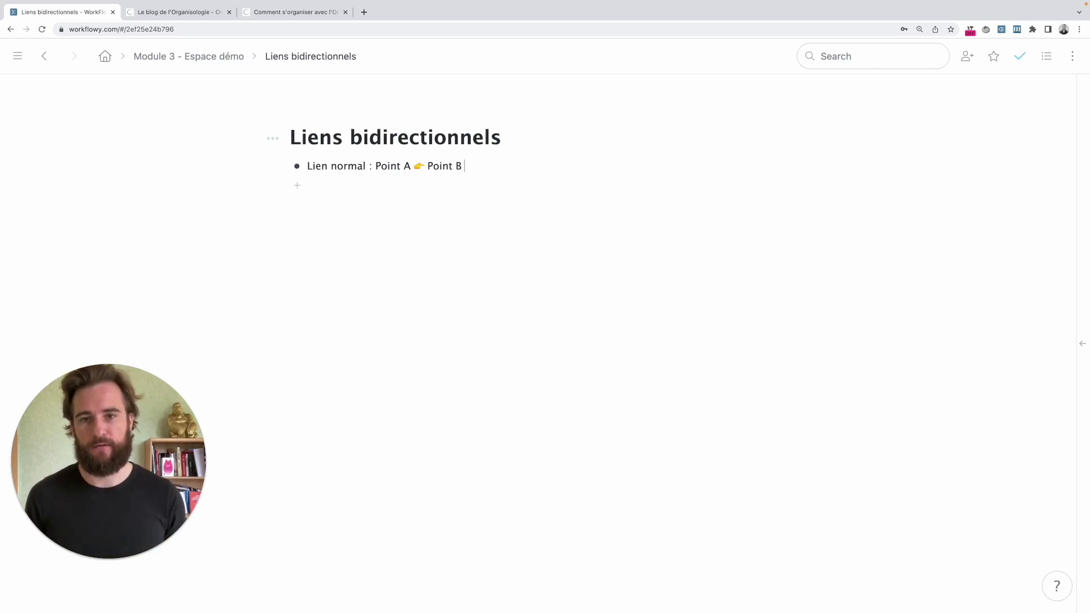
# Add a second bullet reading "Lien bidirectionnel A <-> Point B" below the Lien normal bullet
pyautogui.write('Lien ')
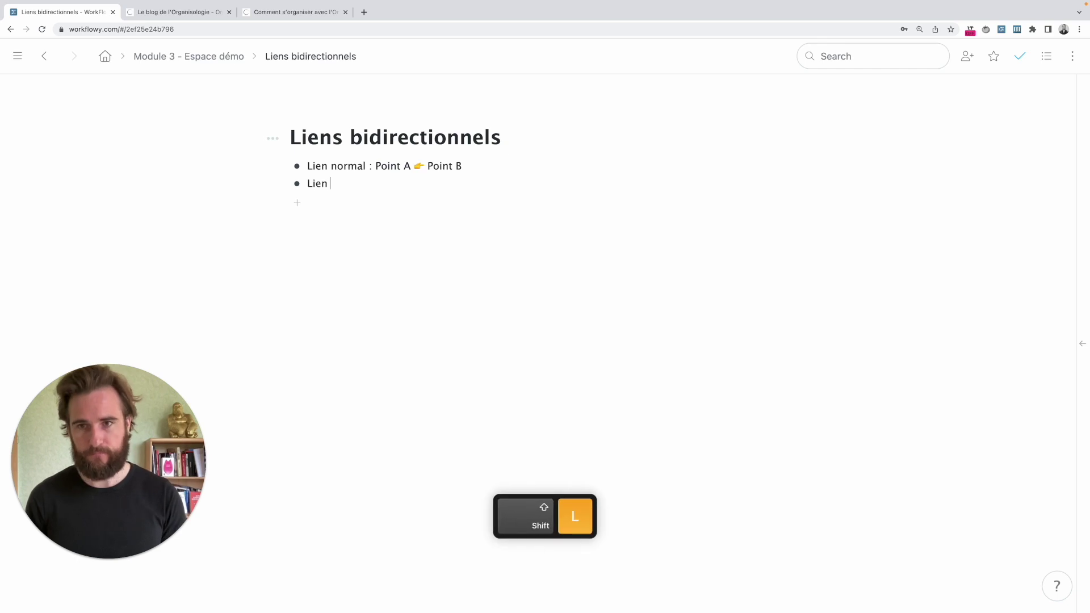
pyautogui.write('bidirectionnel ')
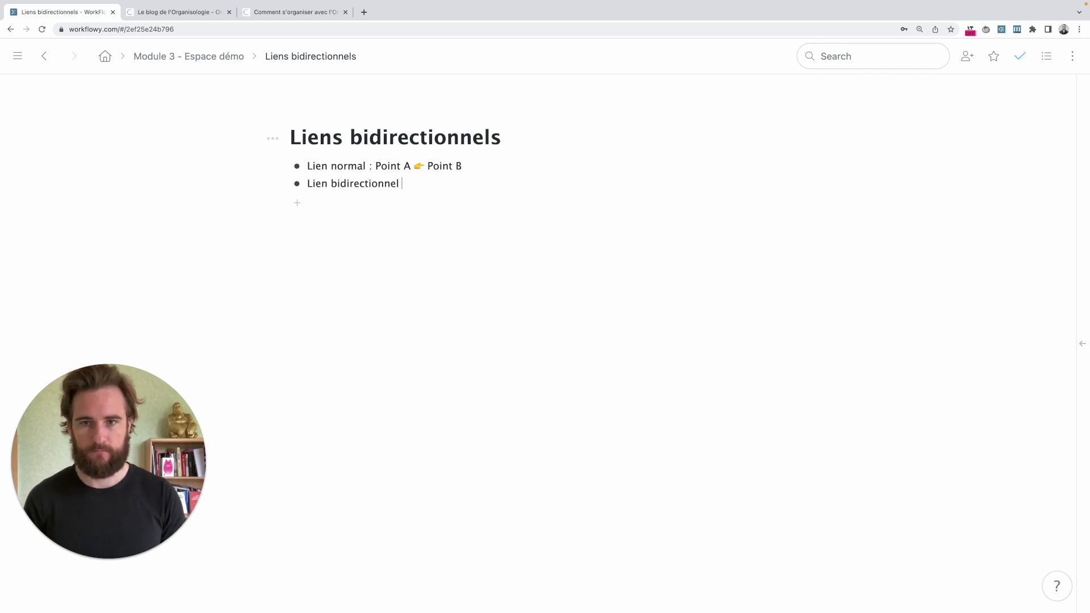
pyautogui.write('A ')
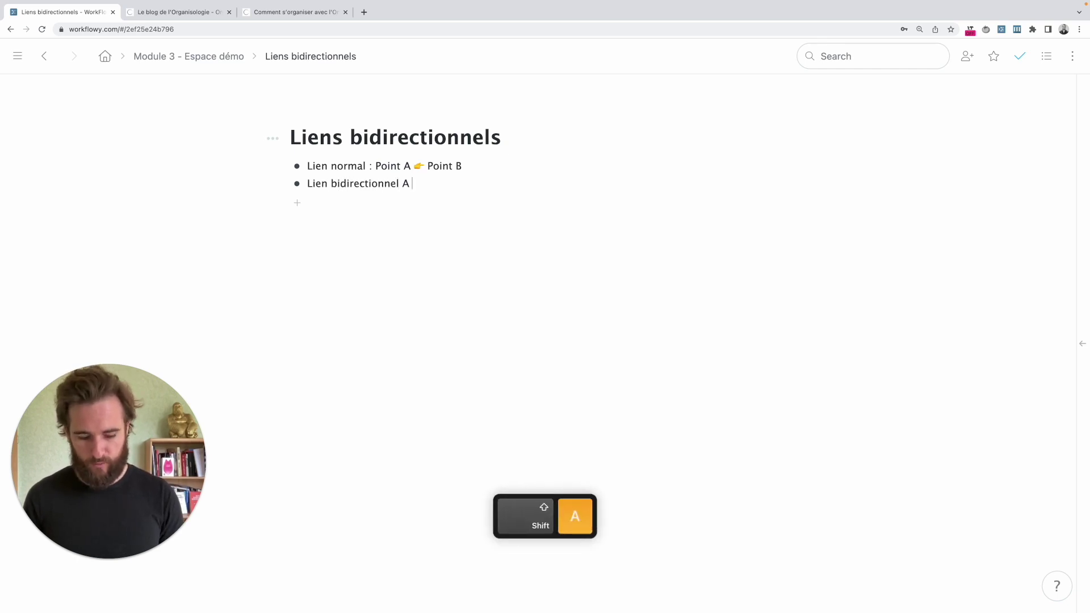
pyautogui.write('<->')
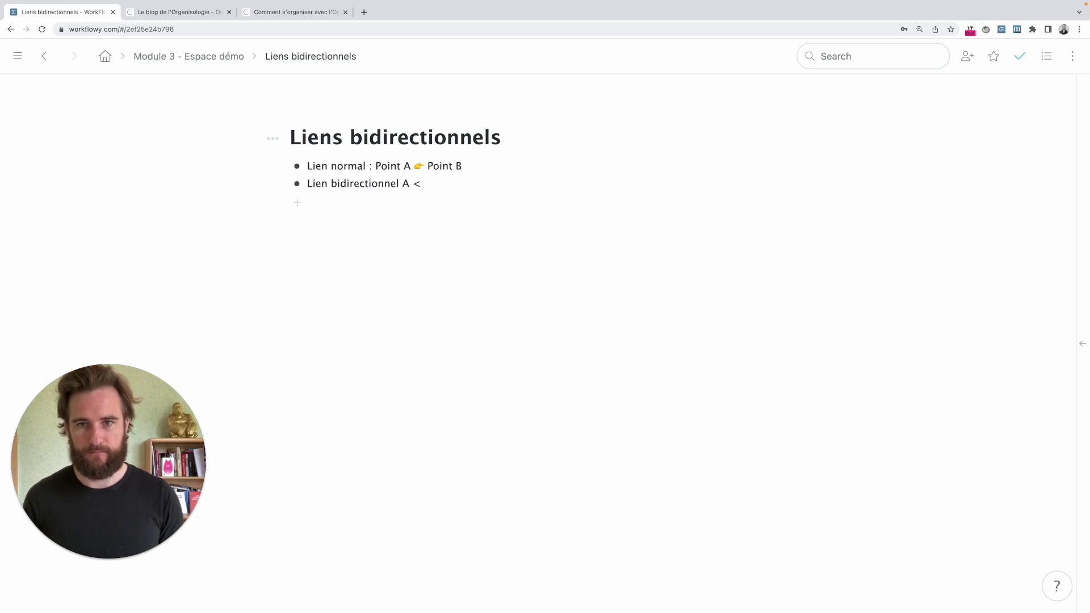
pyautogui.press('BackSpace')
pyautogui.write('-> Point B')
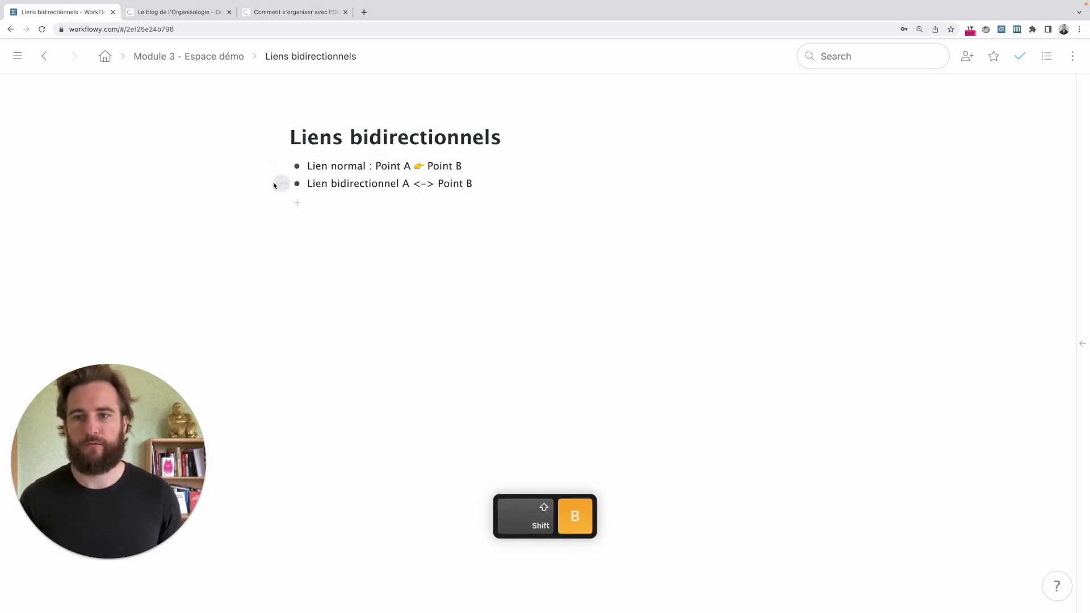
# Copy the internal link of the Lien bidirectionnel bullet, and open the Le Cerveau Numérique 5.0 (Début Novembre) project
pyautogui.click(281, 184)
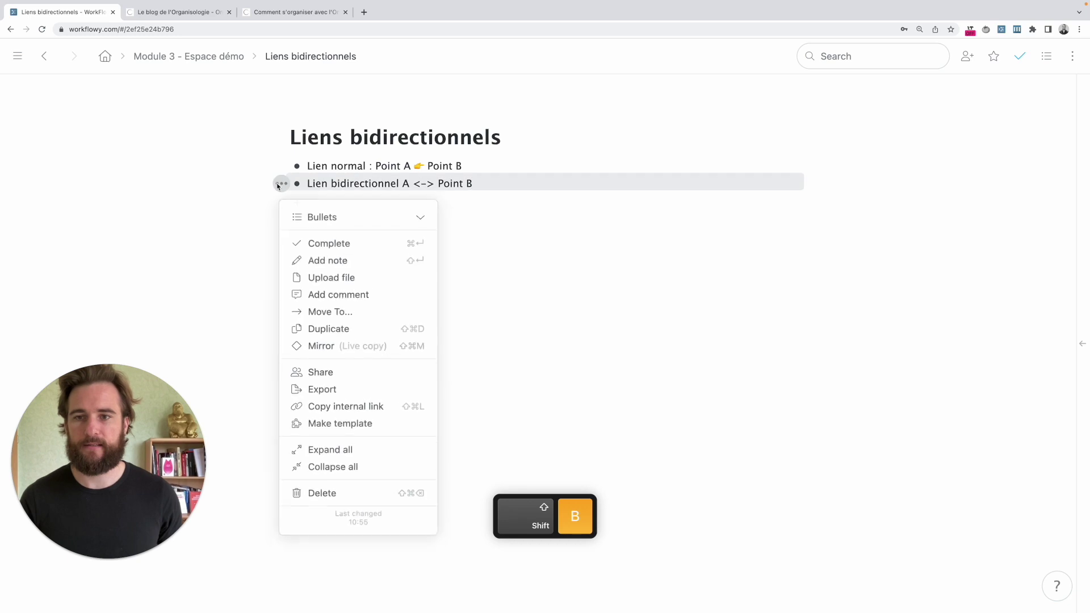
pyautogui.click(350, 412)
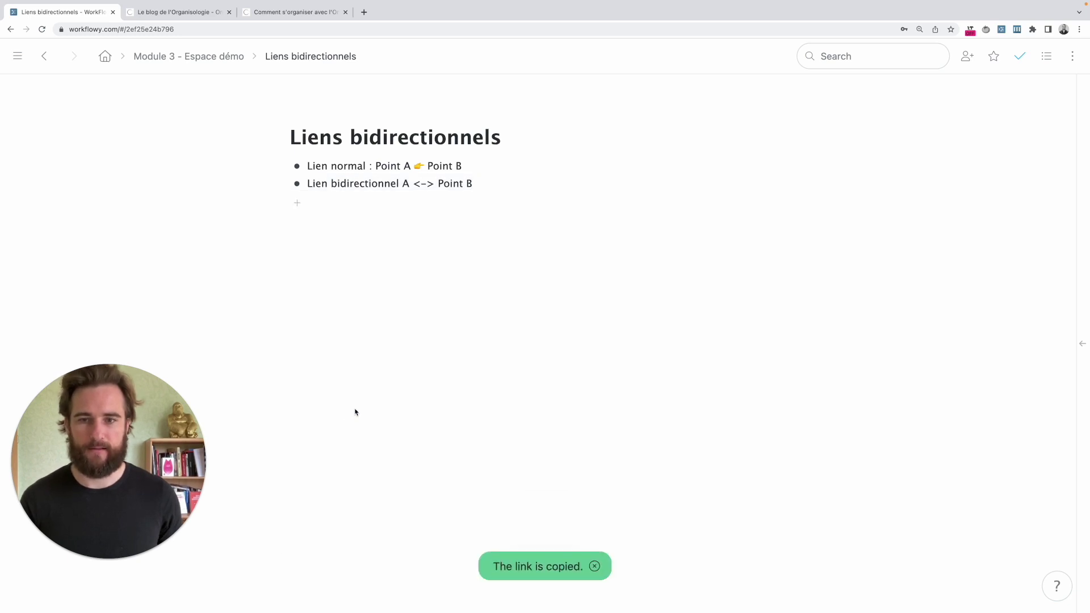
pyautogui.hotkey('alt', 'w')
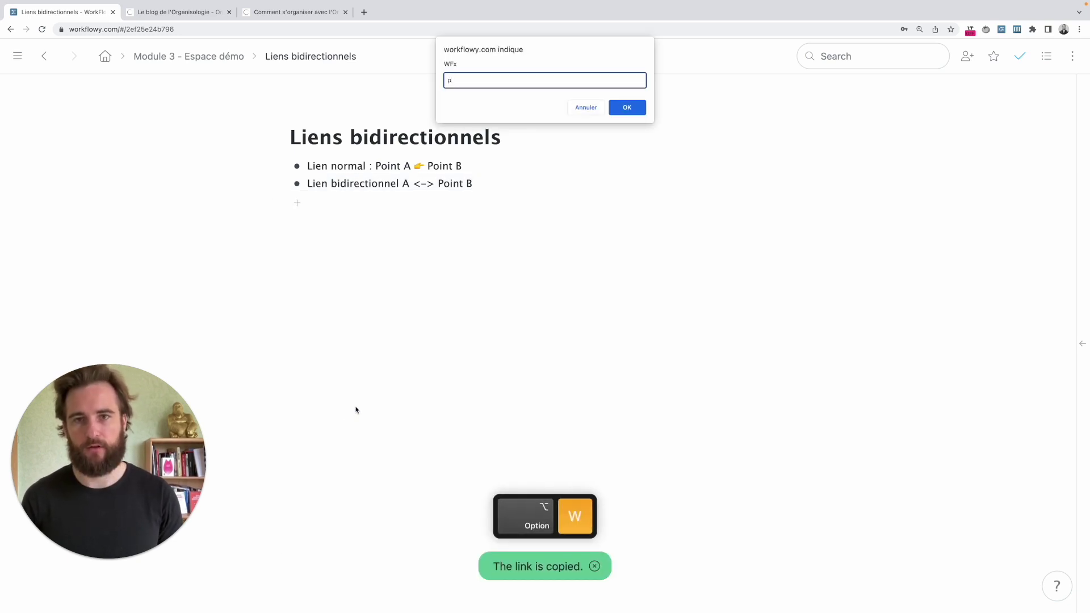
pyautogui.press('Return')
pyautogui.click(297, 222)
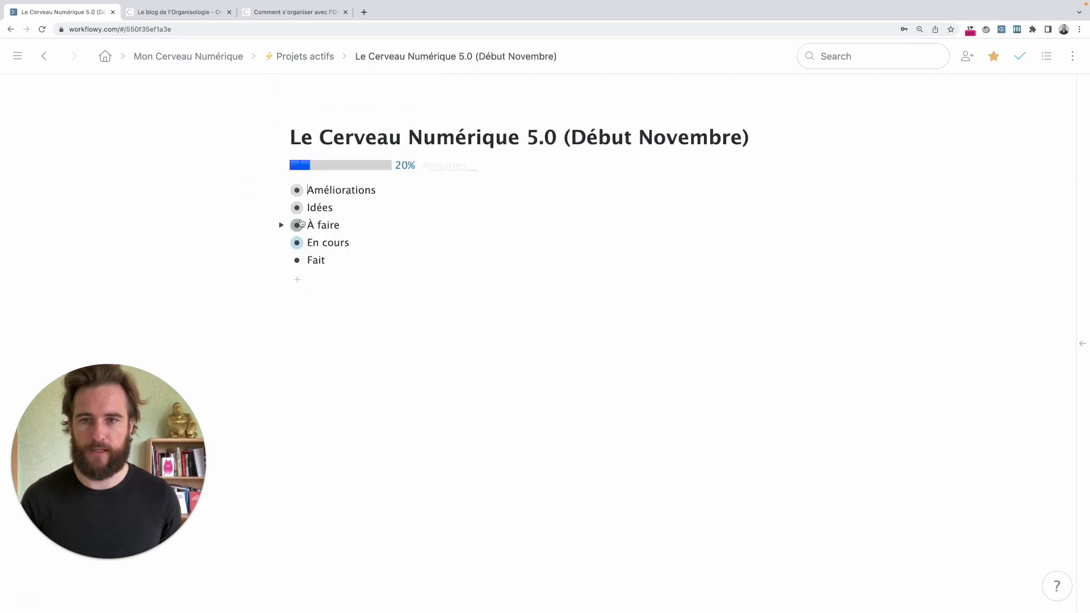
# Turn the word Fait in the project's last bullet into a link using the copied internal link
pyautogui.doubleClick(321, 260)
pyautogui.click(406, 234)
pyautogui.press('super+v')
pyautogui.click(459, 377)
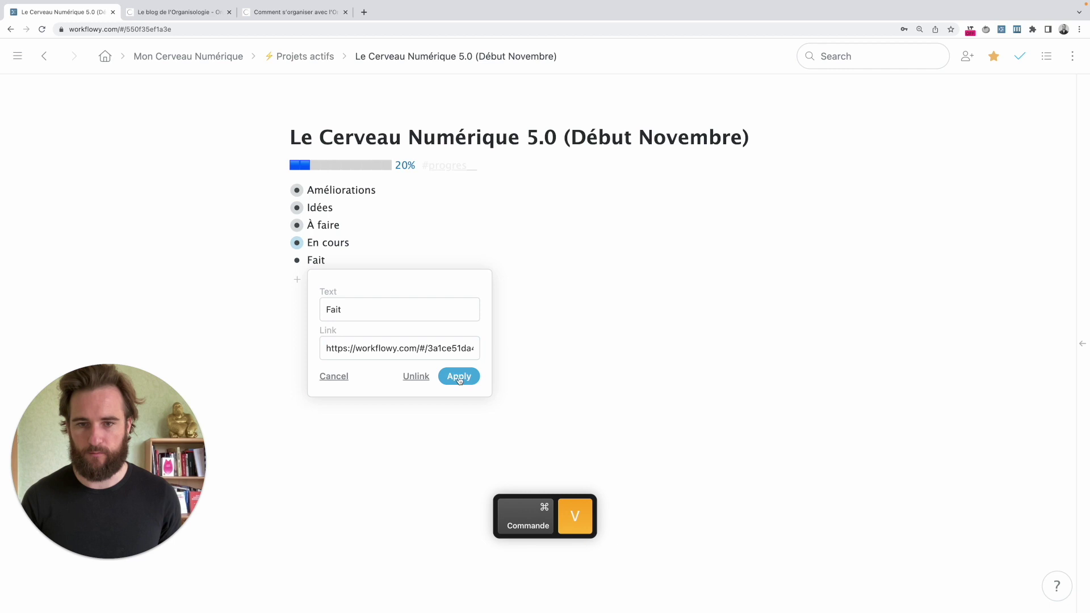
# Follow the Fait link to its target bullet, and expand the target's backlinks to examine where it is referenced
pyautogui.click(316, 262)
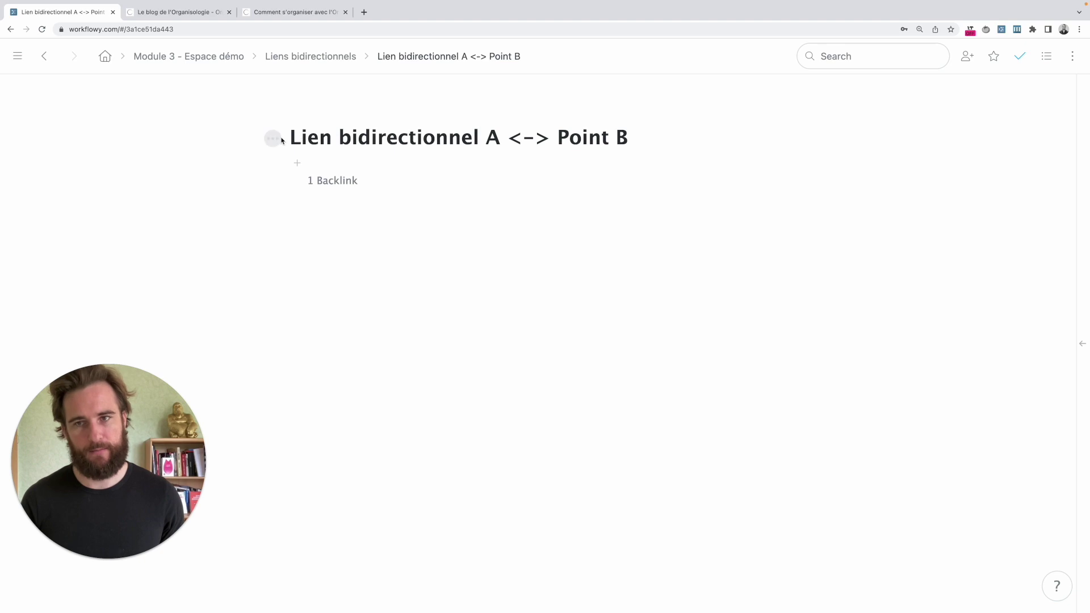
pyautogui.click(280, 180)
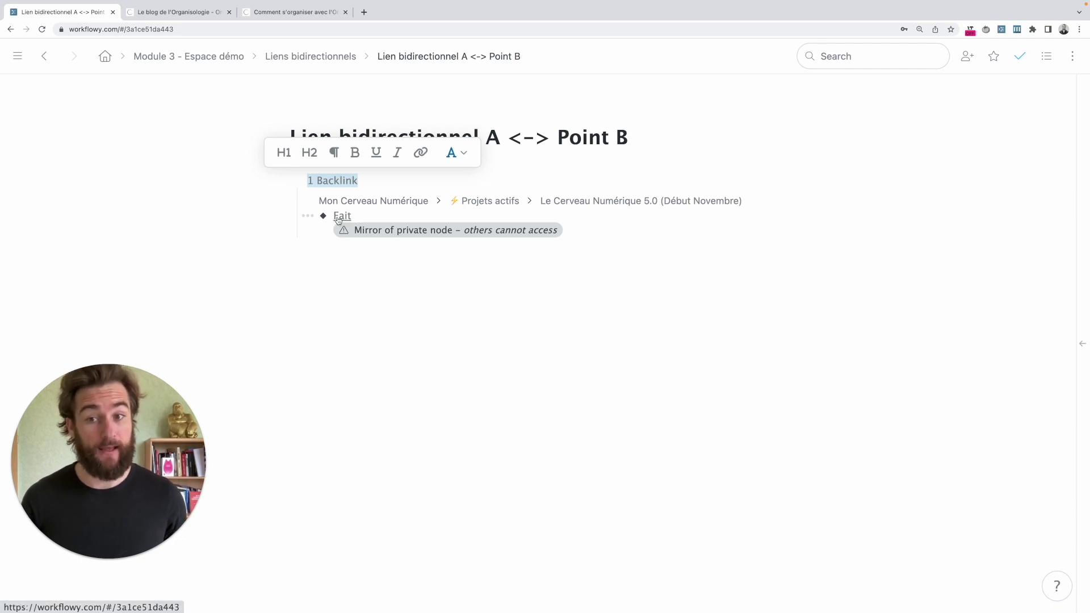
pyautogui.tripleClick(534, 140)
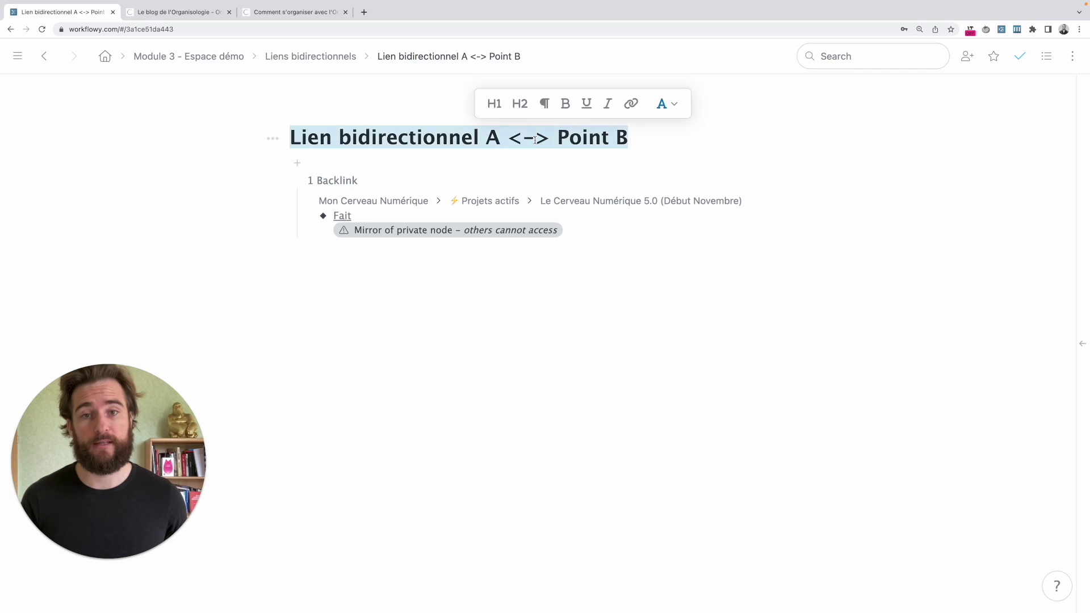
pyautogui.click(395, 175)
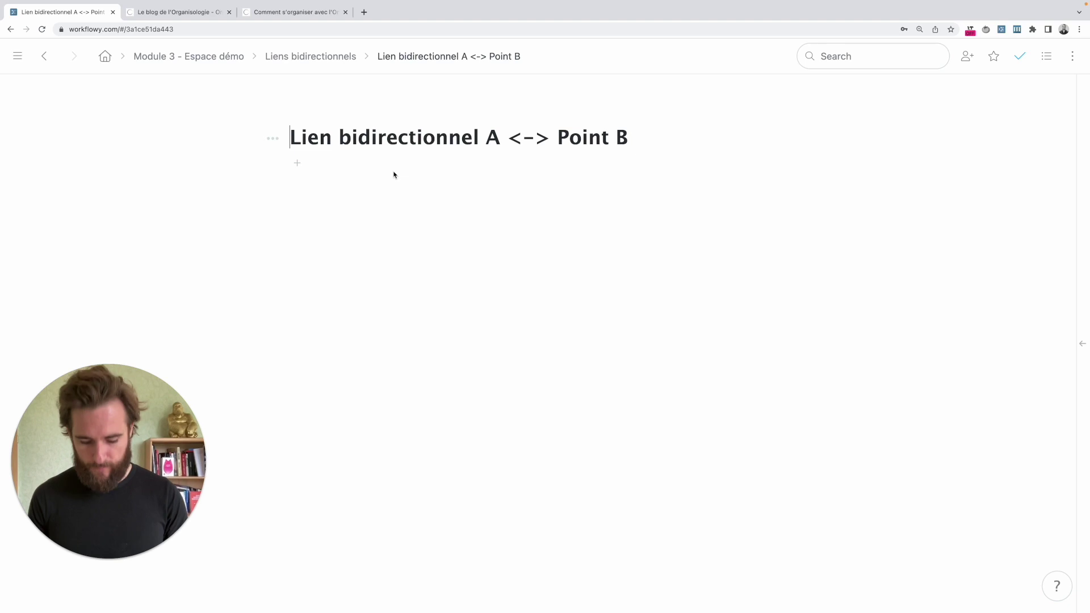
# Delete both example bullets under Liens bidirectionnels, and return to the Module 3 - Espace démo page
pyautogui.press('super+comma')
pyautogui.moveTo(395, 166); pyautogui.dragTo(400, 190)
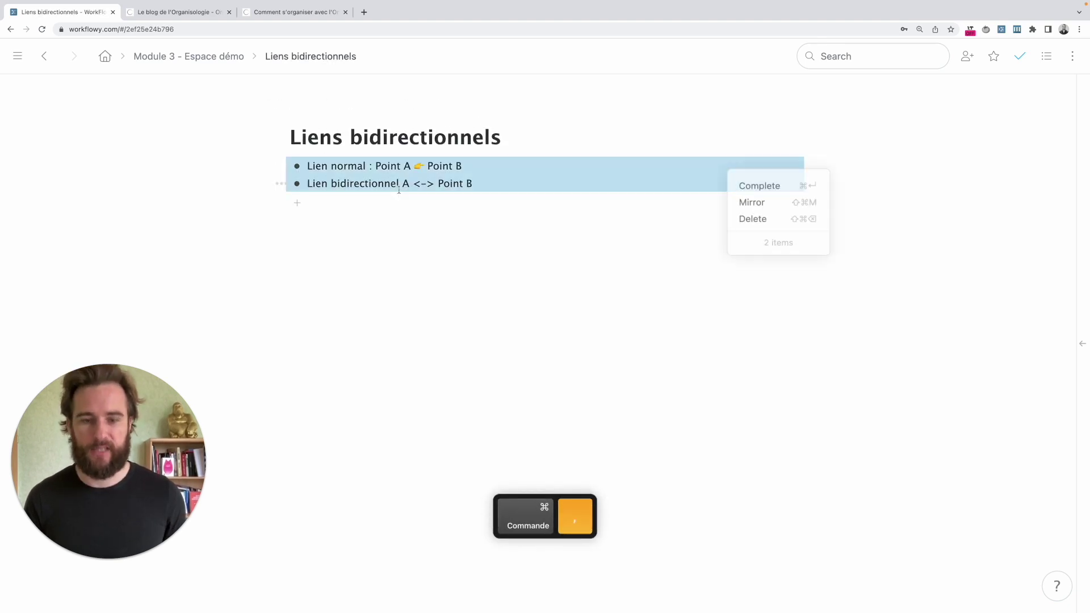
pyautogui.press('shift+super+BackSpace')
pyautogui.press('super+comma')
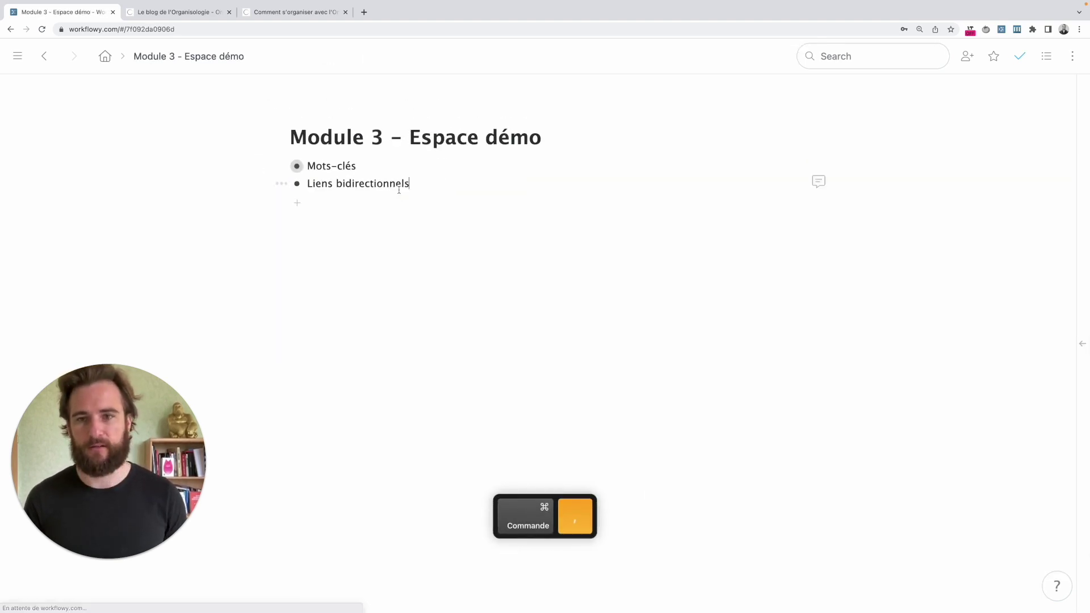
# Add a "Point miroir" bullet after Liens bidirectionnels, and place a mirror of it directly below
pyautogui.press('Return')
pyautogui.write('Point miroir')
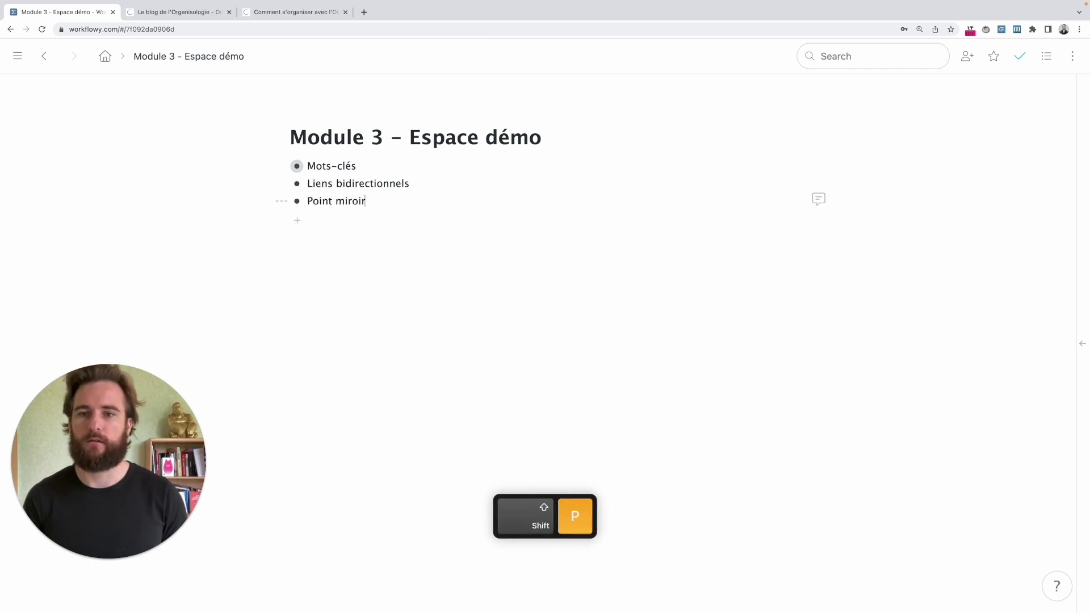
pyautogui.write('ir')
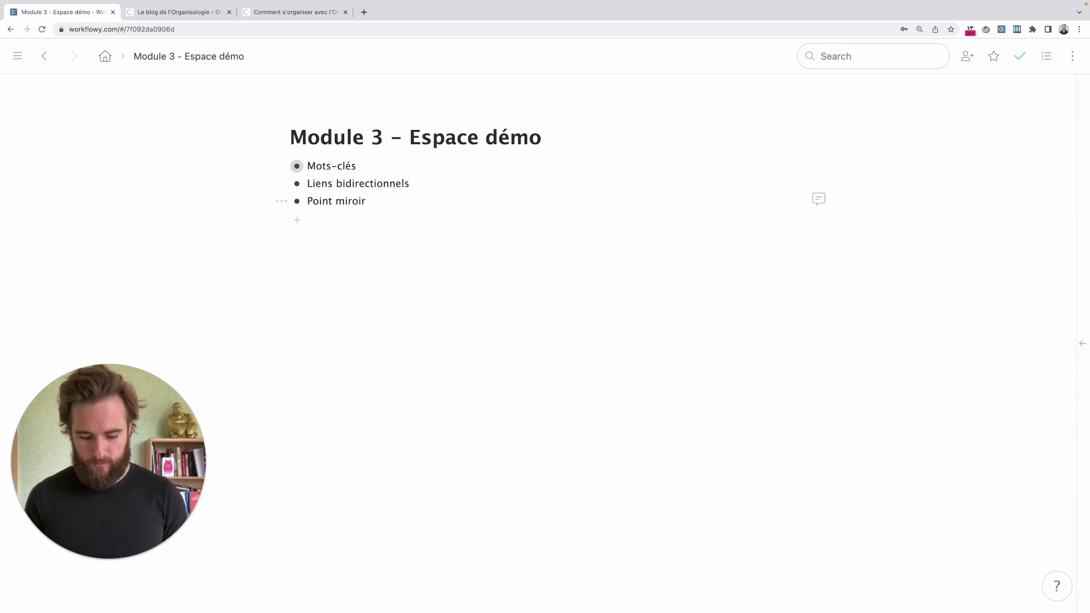
pyautogui.hotkey('alt', 'shift', 'm')
pyautogui.press('Return')
pyautogui.press('super+v')
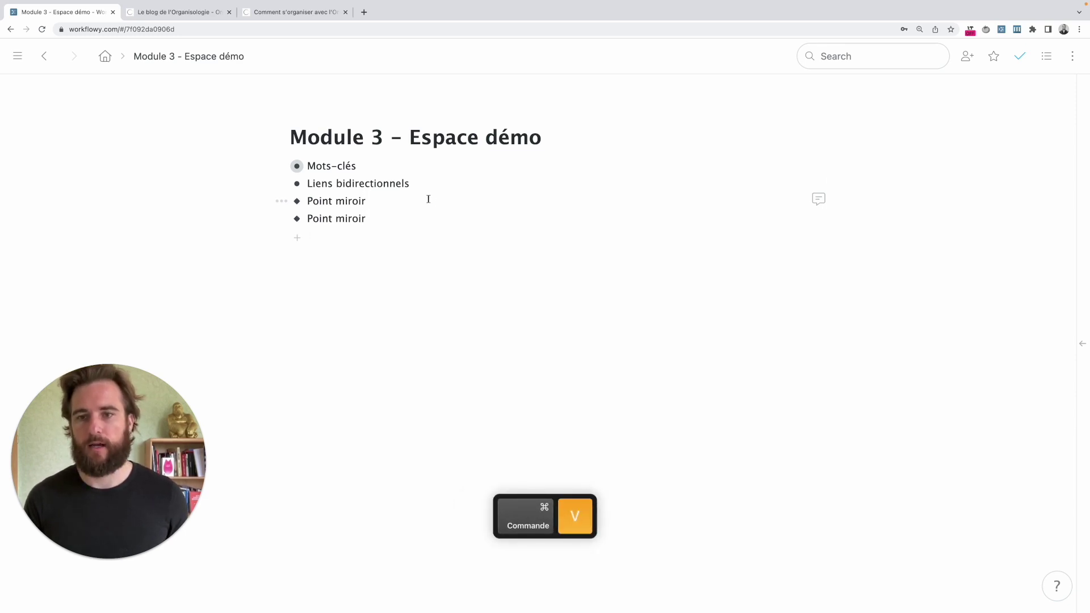
# Add the child bullets "jdshhdskj", "gakdsjhgka$gd" and "gad" under the first Point miroir bullet
pyautogui.click(397, 202)
pyautogui.press('Return')
pyautogui.press('Tab')
pyautogui.write('jdshhdskj')
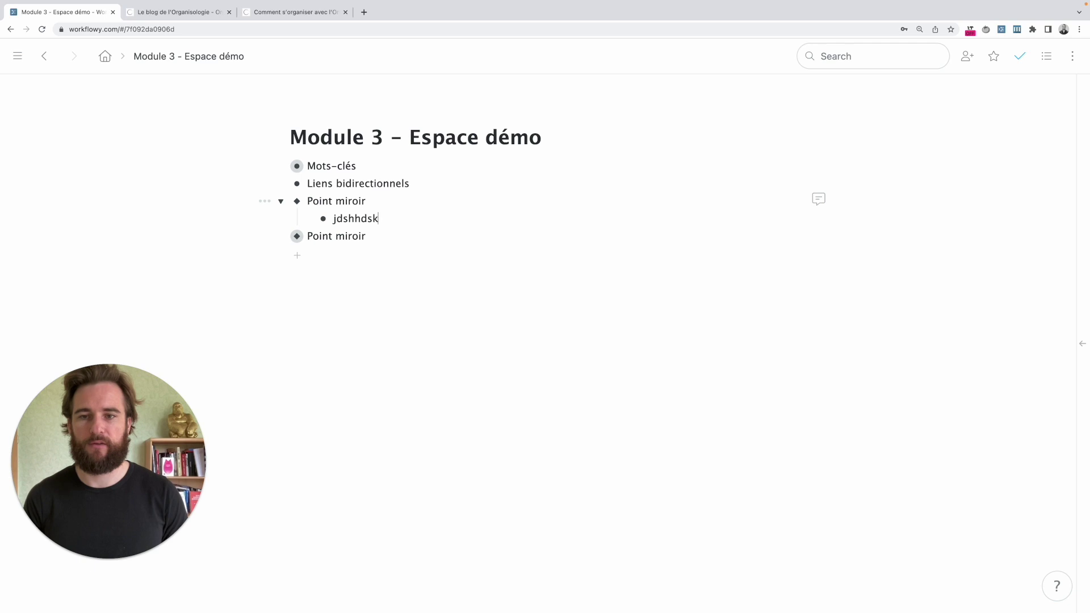
pyautogui.press('Return')
pyautogui.write('gakdsjhgka$gd')
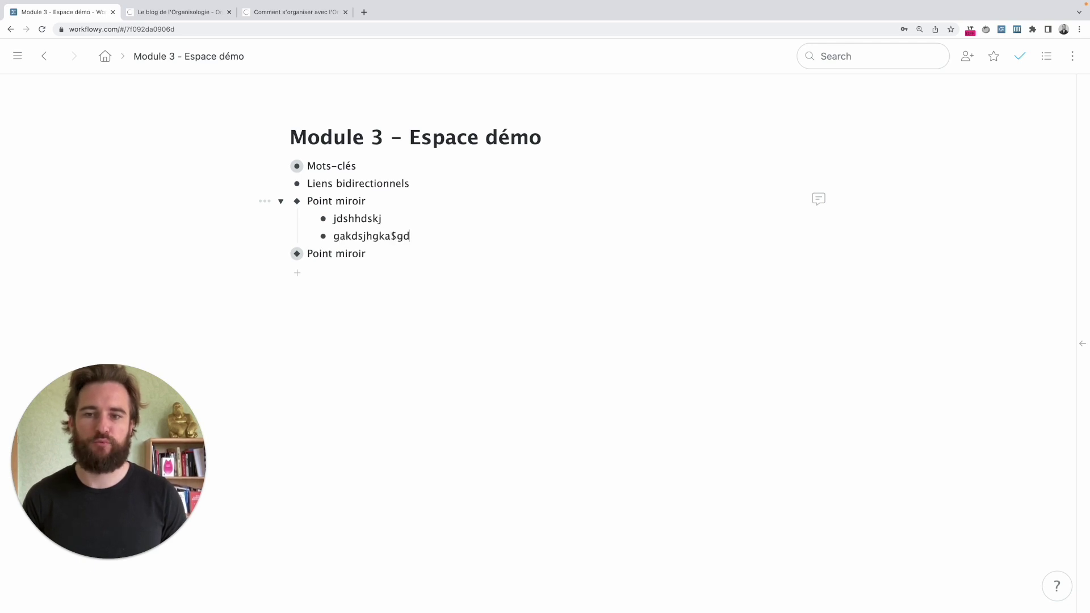
pyautogui.press('Return')
pyautogui.hotkey('shift', 'Tab')
pyautogui.write('gad')
pyautogui.press('Tab')
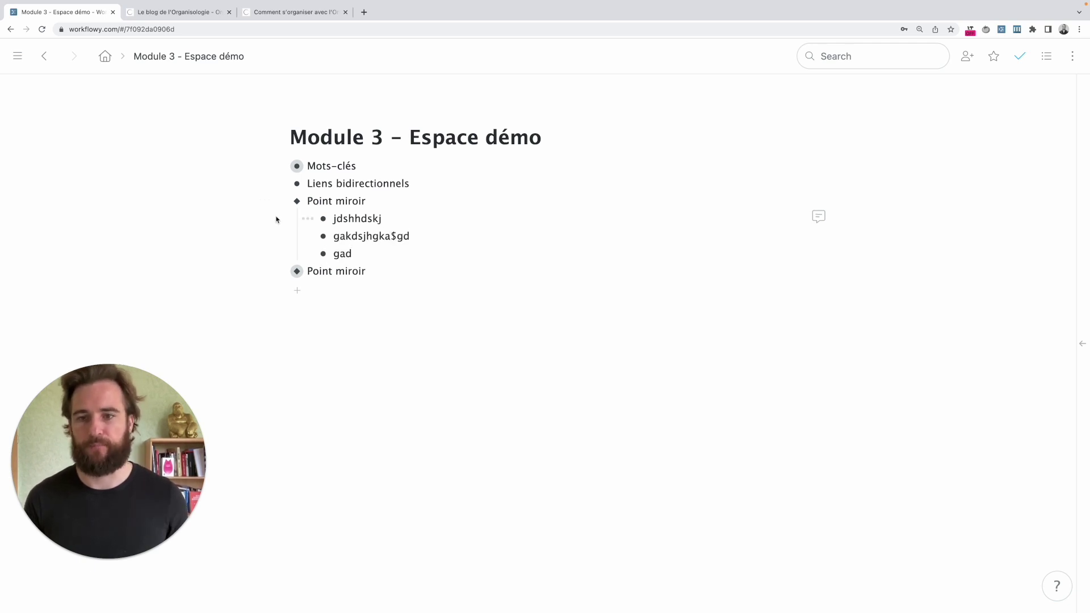
# Expand the second Point miroir bullet to compare its children, and detach the first Point miroir from its mirror
pyautogui.click(280, 271)
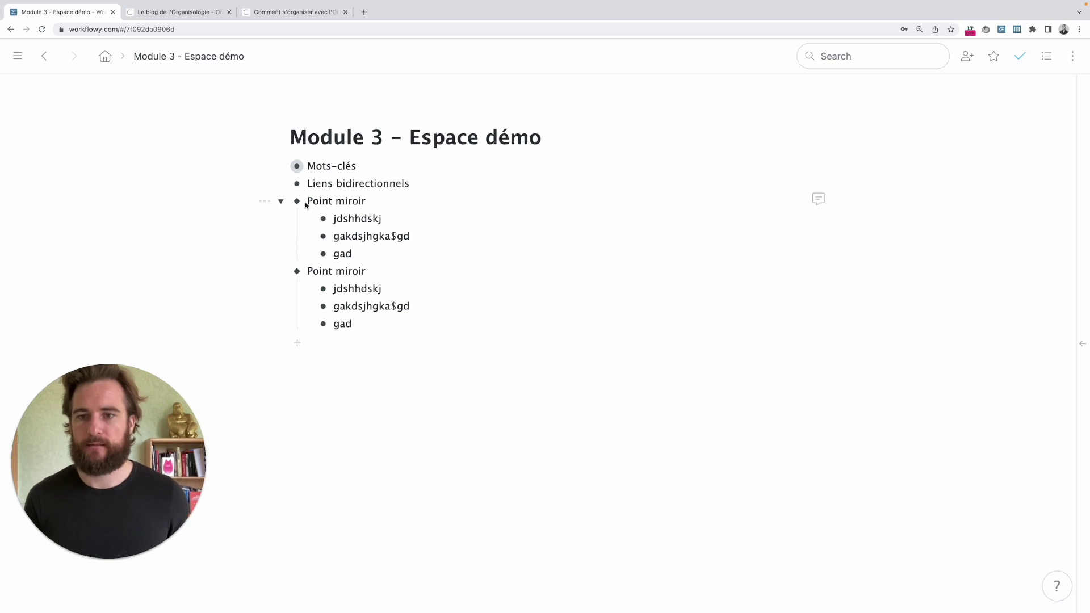
pyautogui.click(282, 201)
pyautogui.click(282, 202)
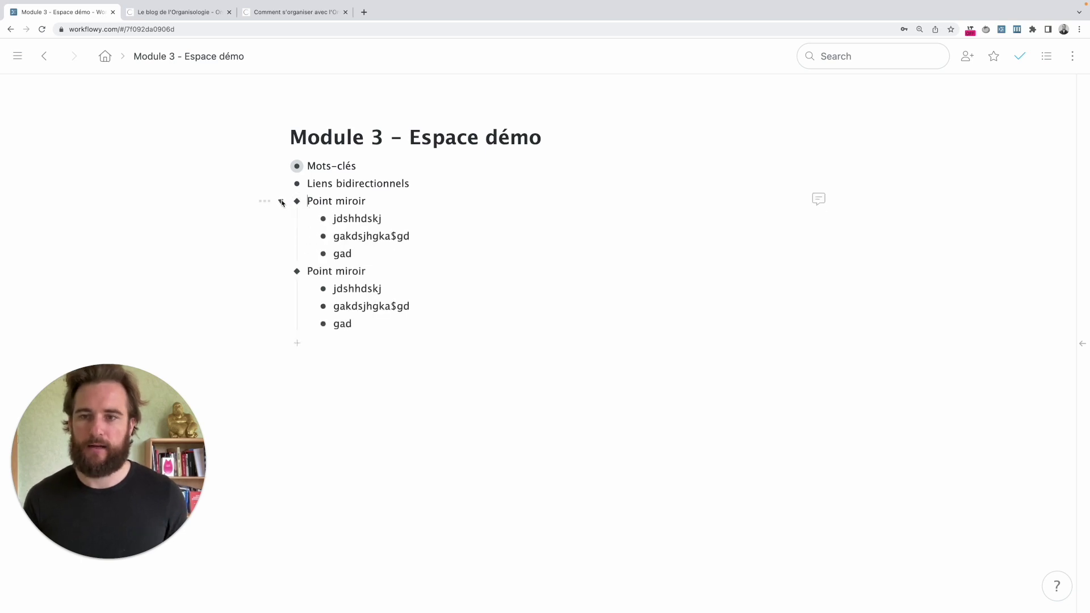
pyautogui.click(265, 201)
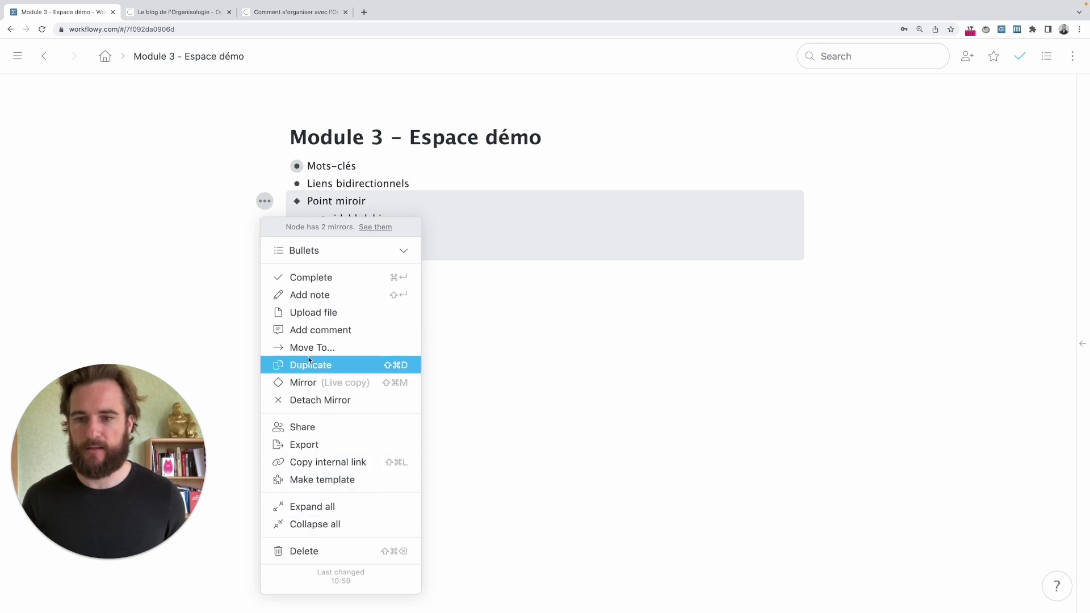
pyautogui.click(359, 405)
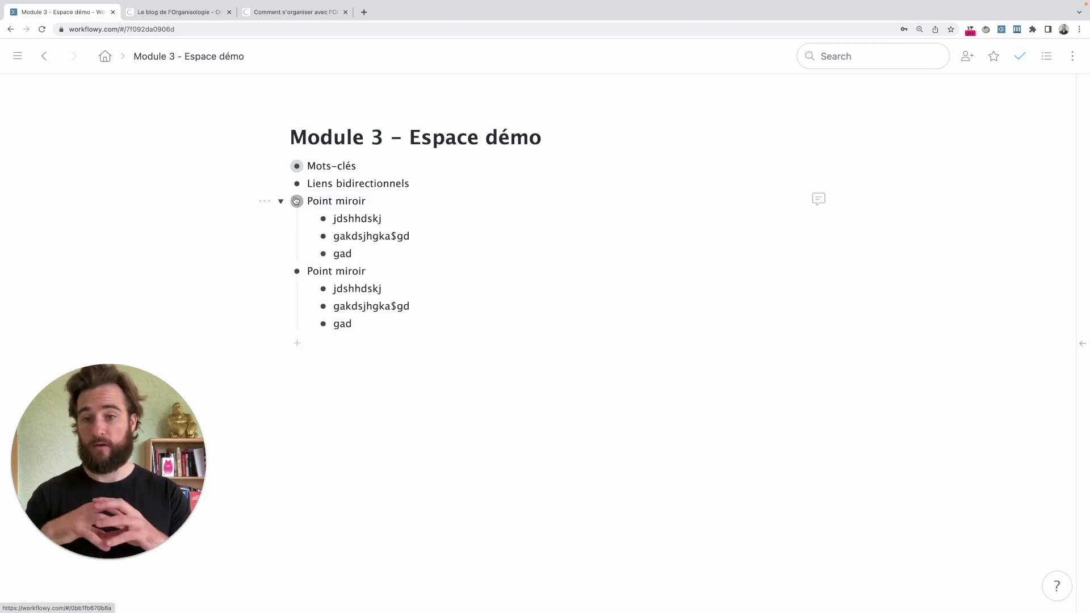
# Delete both Point miroir bullets, and add a mirror of "#cl Écrire un article de 2000 mots en 5 heures de travail" in their place
pyautogui.moveTo(309, 201); pyautogui.dragTo(339, 289)
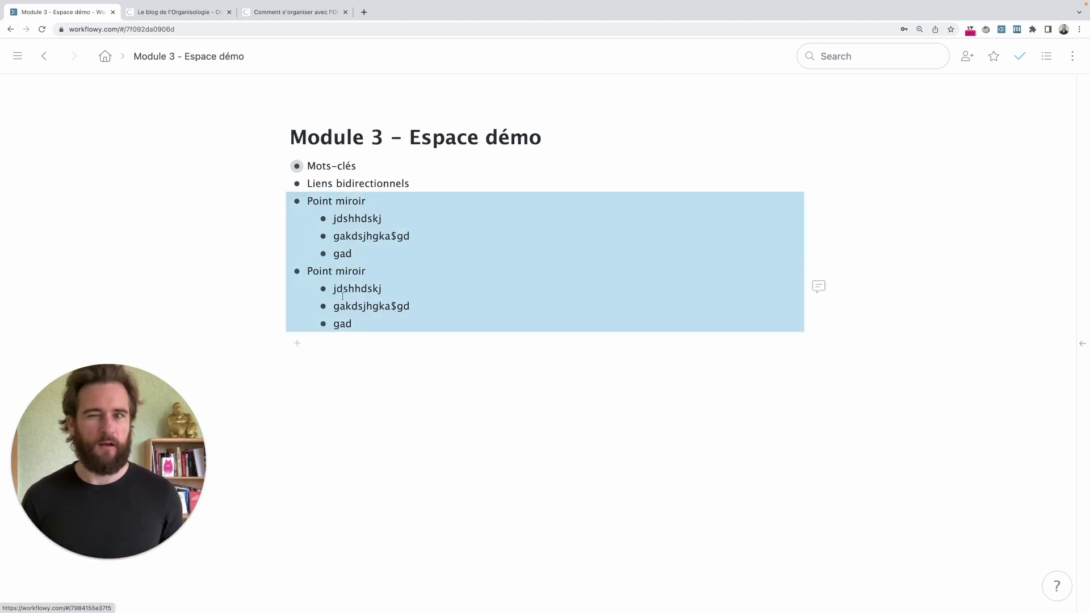
pyautogui.press('BackSpace')
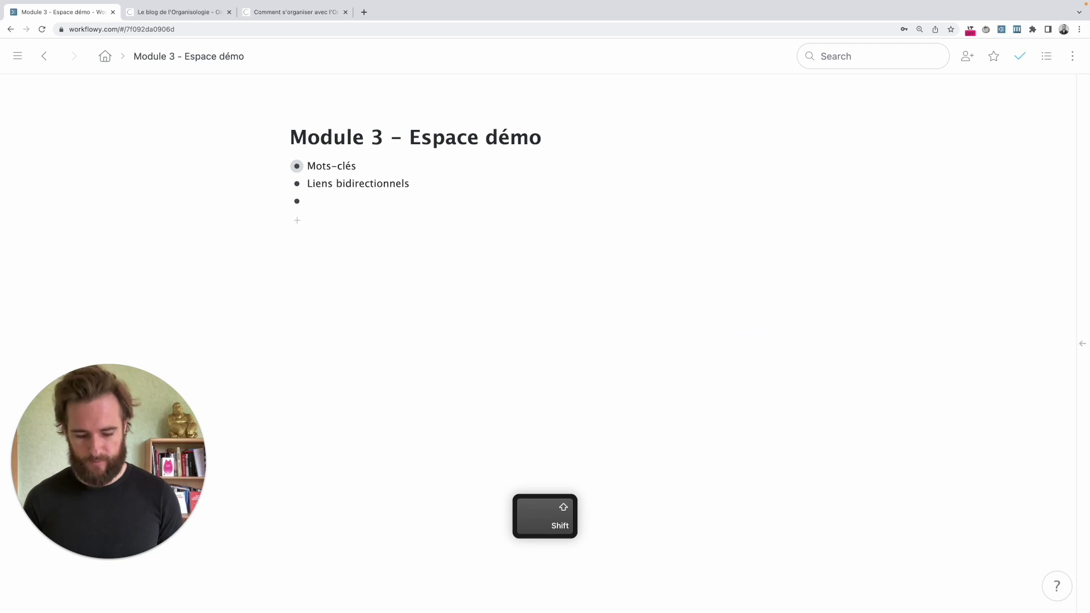
pyautogui.write('((')
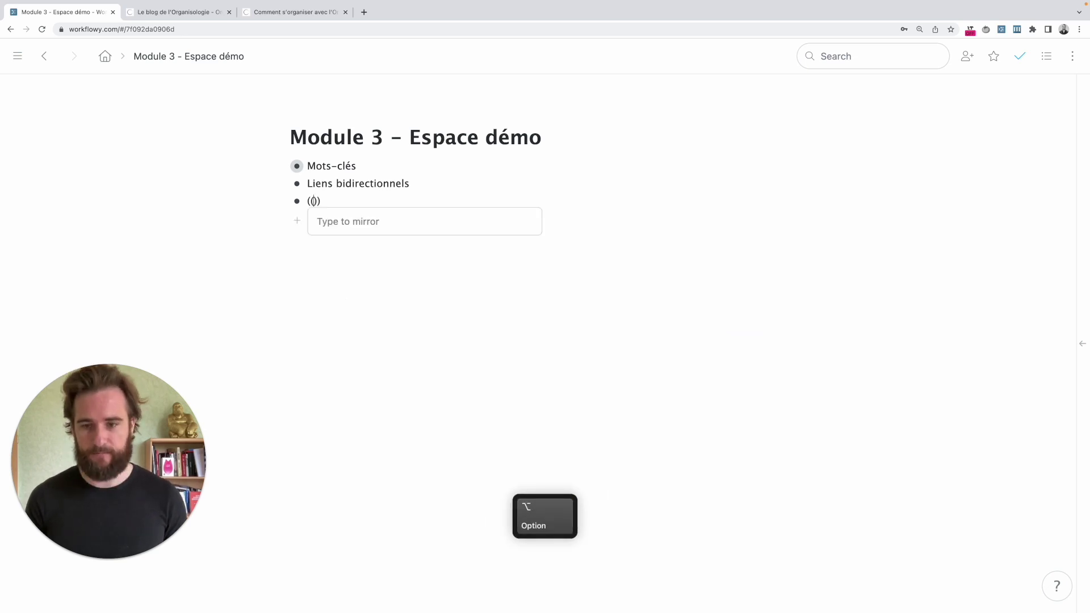
pyautogui.write('#cl ')
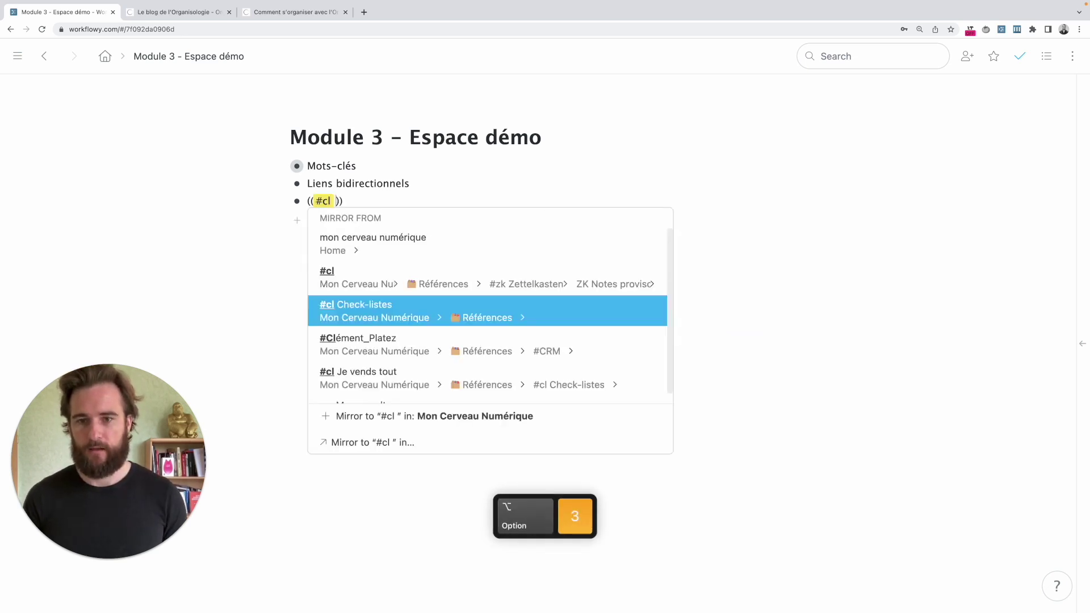
pyautogui.write('2')
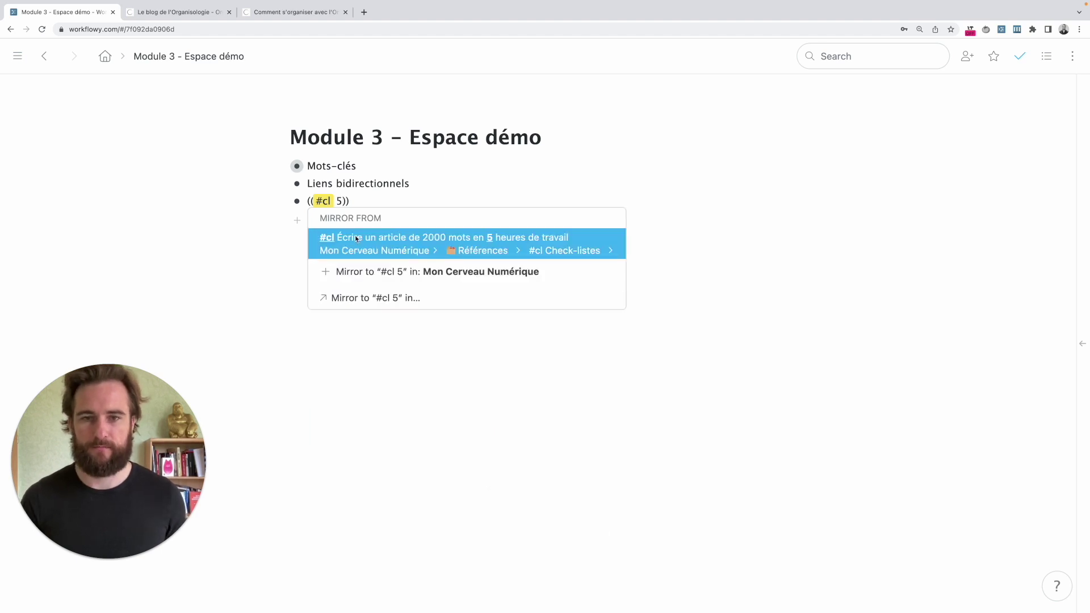
pyautogui.click(361, 237)
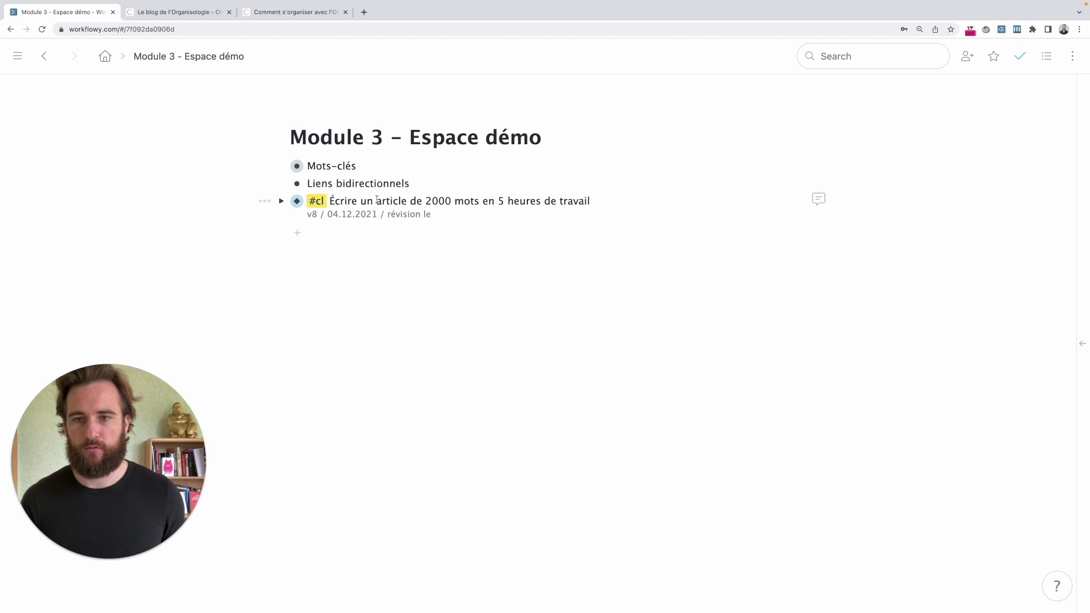
# Duplicate the mirrored #cl checklist, and delete the mirror so that only the independent #copy is left
pyautogui.press('super+shift+d')
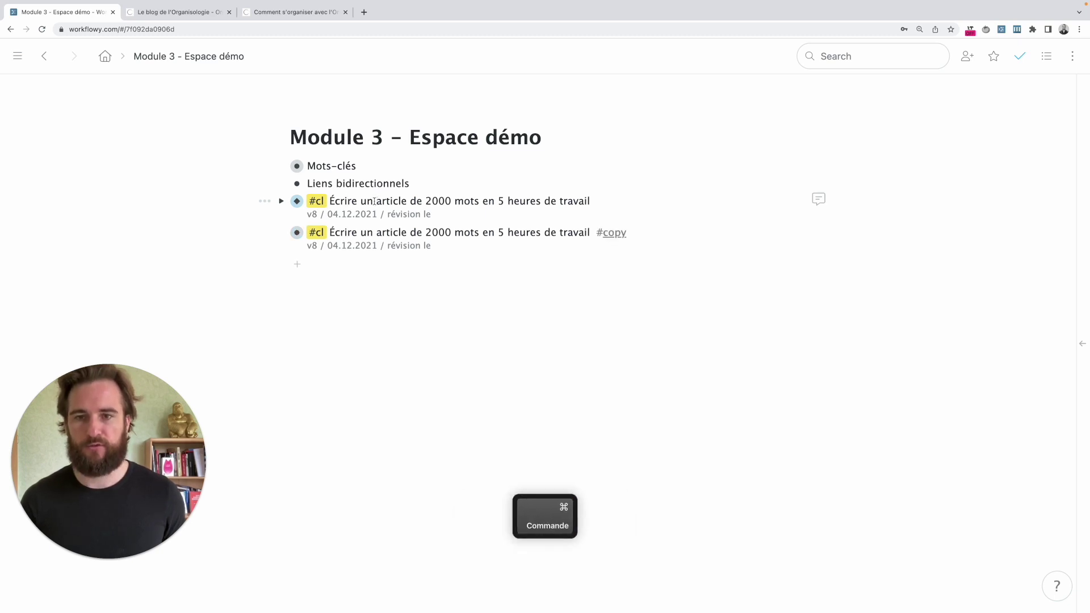
pyautogui.click(265, 201)
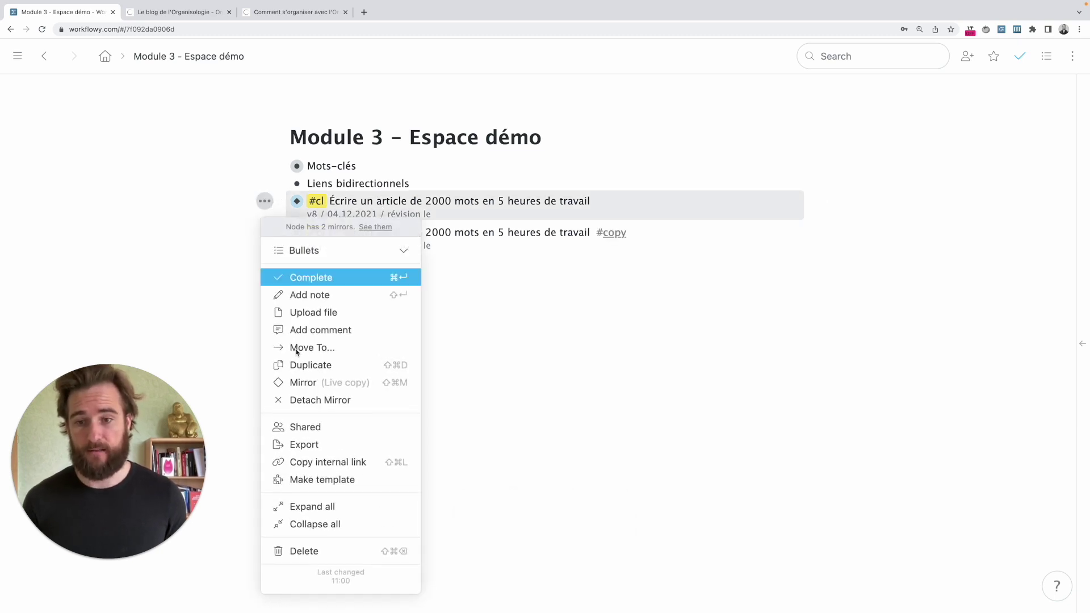
pyautogui.click(300, 550)
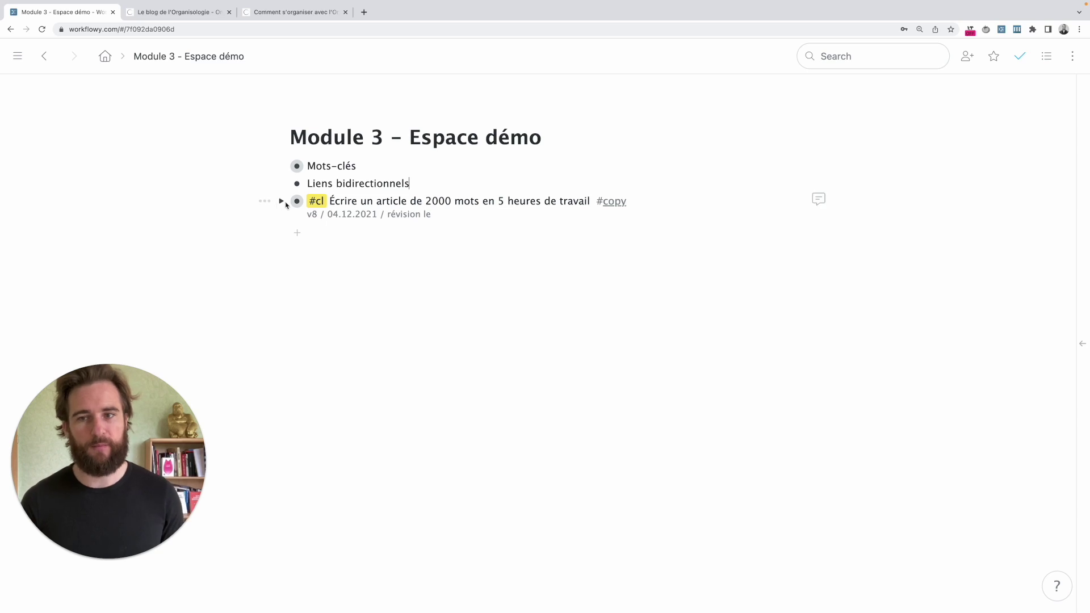
# Expand the #copy checklist to review its items, and delete the whole checklist
pyautogui.click(284, 203)
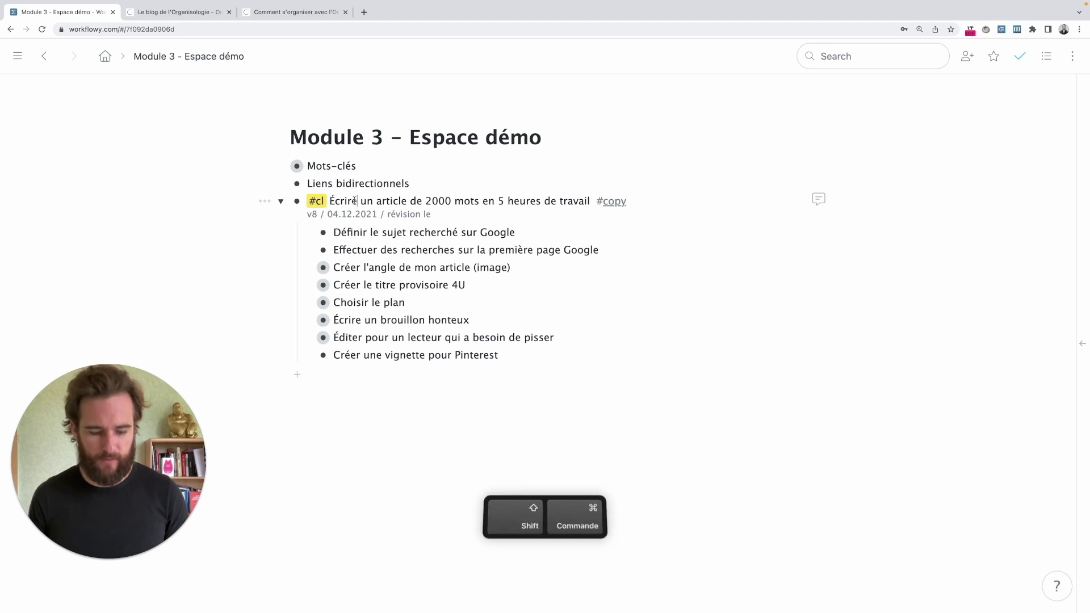
pyautogui.press('super+shift+BackSpace')
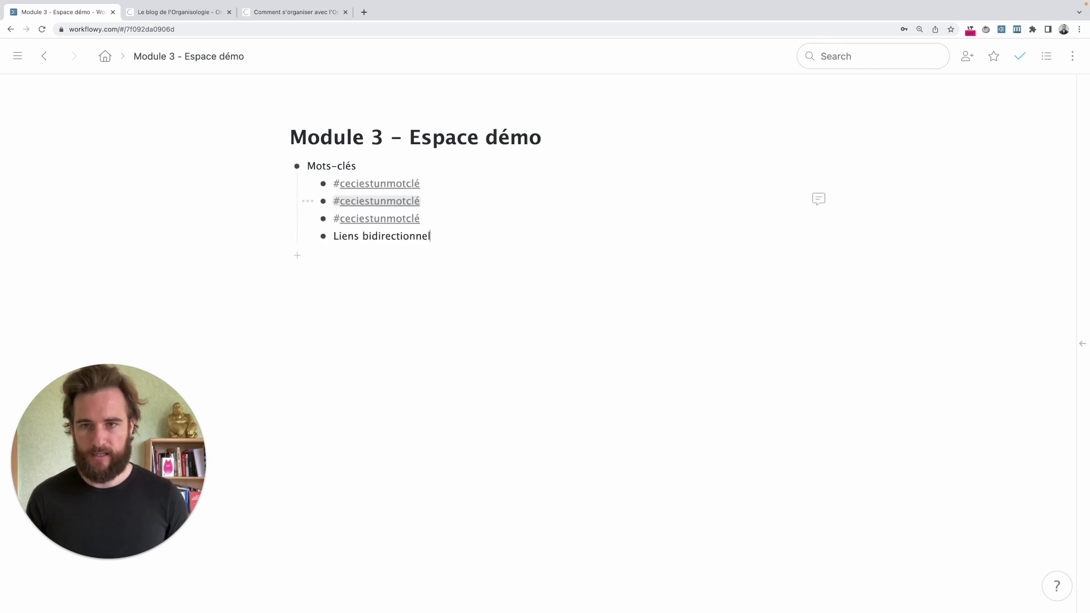
# Put Liens bidirectionnel at the same level as Mots-clés with an empty child bullet, and open it as its own page
pyautogui.hotkey('shift', 'Tab')
pyautogui.press('Return')
pyautogui.press('Tab')
pyautogui.write('[[')
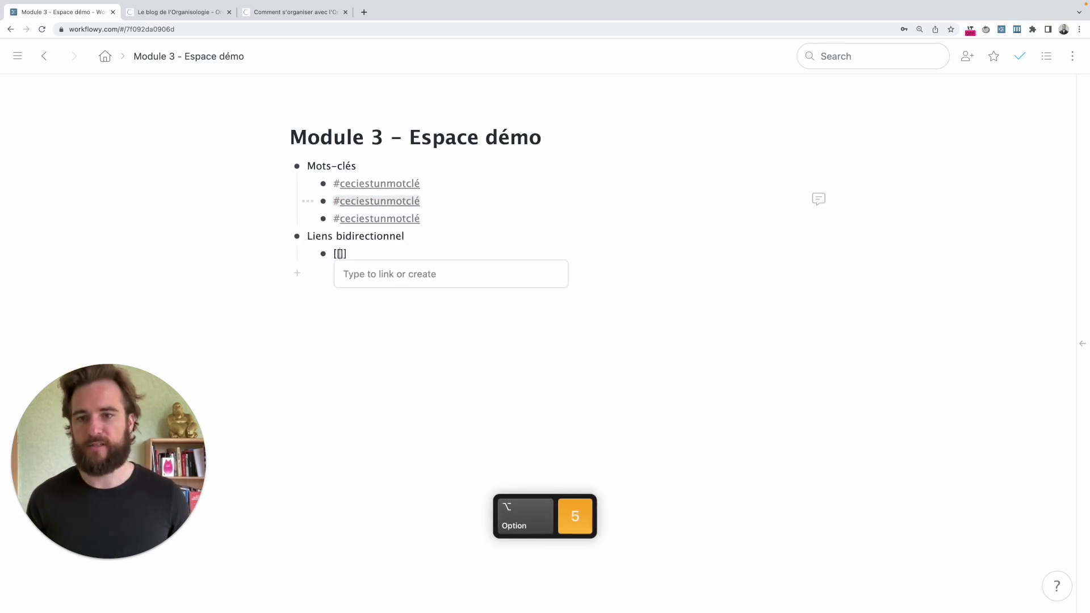
pyautogui.click(296, 236)
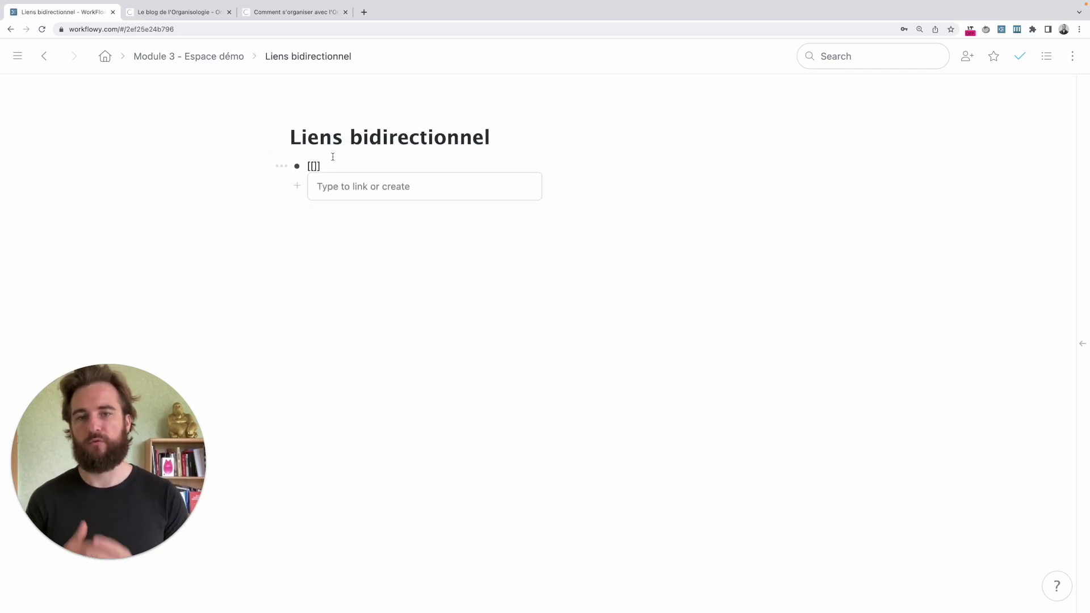
pyautogui.press('shift+super')
pyautogui.press('super+BackSpace')
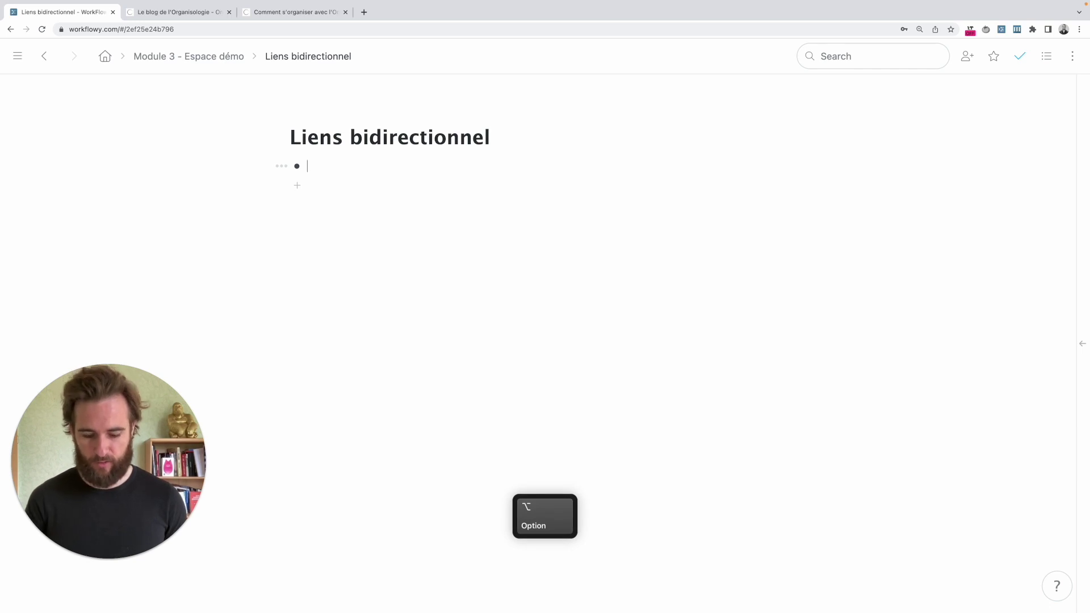
# Look up an internal link target with the partial words "am co net", and discard that bullet without linking
pyautogui.write('[[')
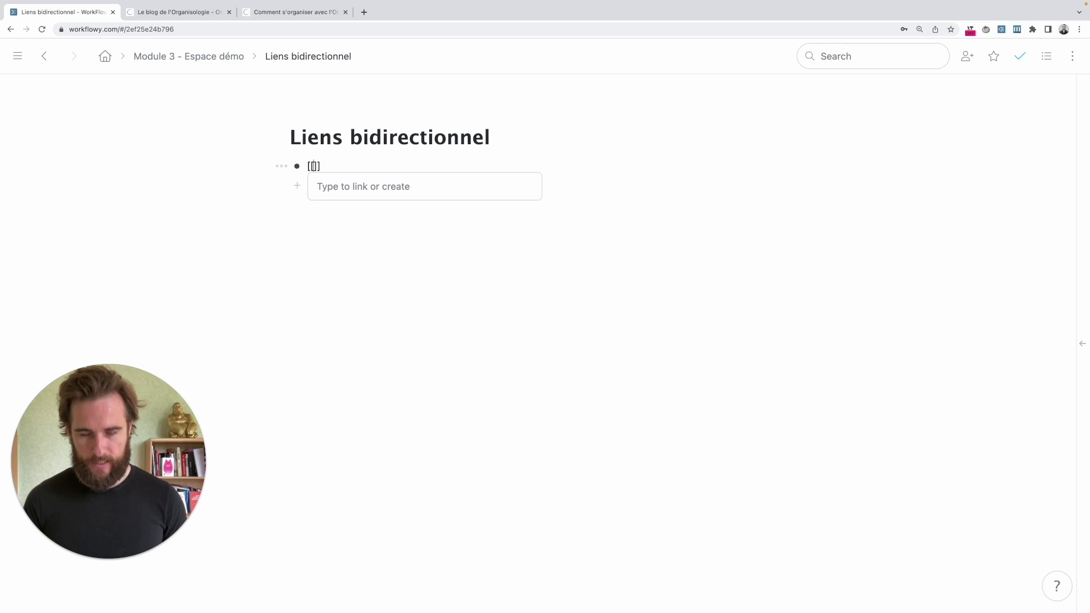
pyautogui.write('am co ne')
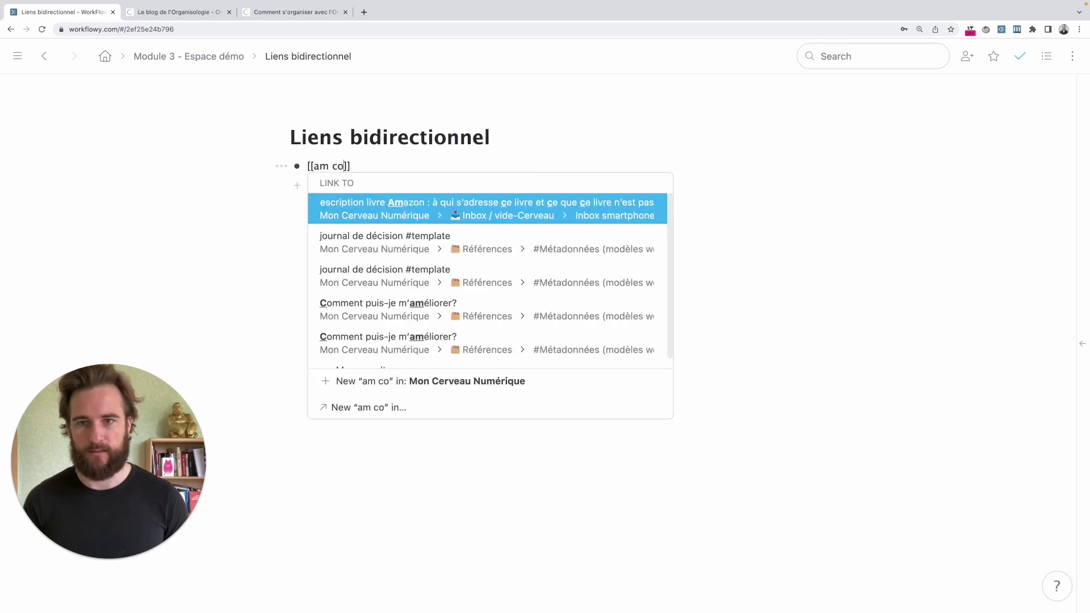
pyautogui.write('t')
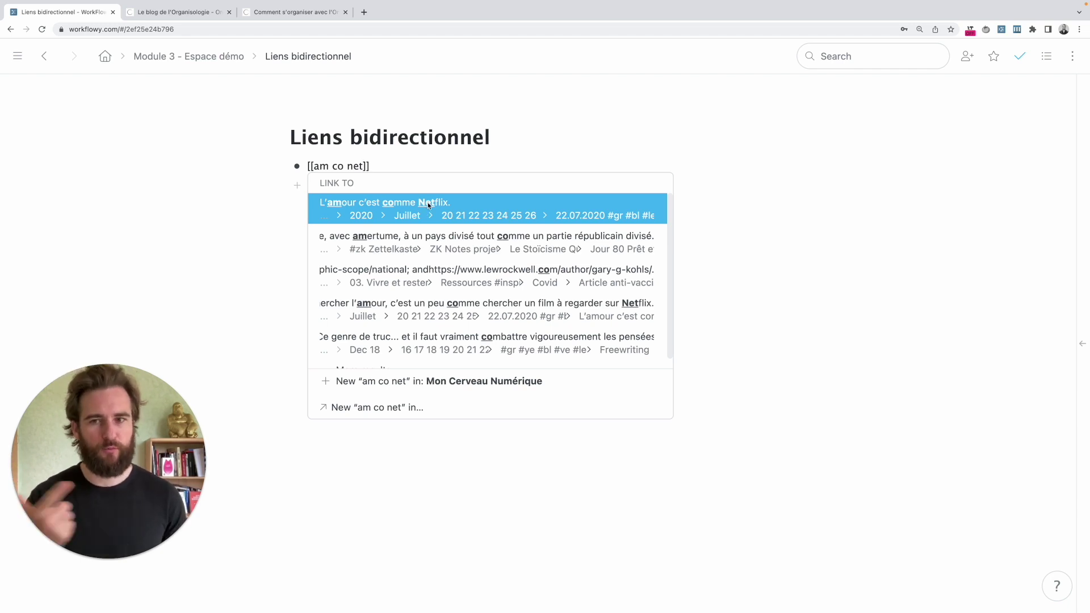
pyautogui.press('Escape')
pyautogui.press('super+shift+BackSpace')
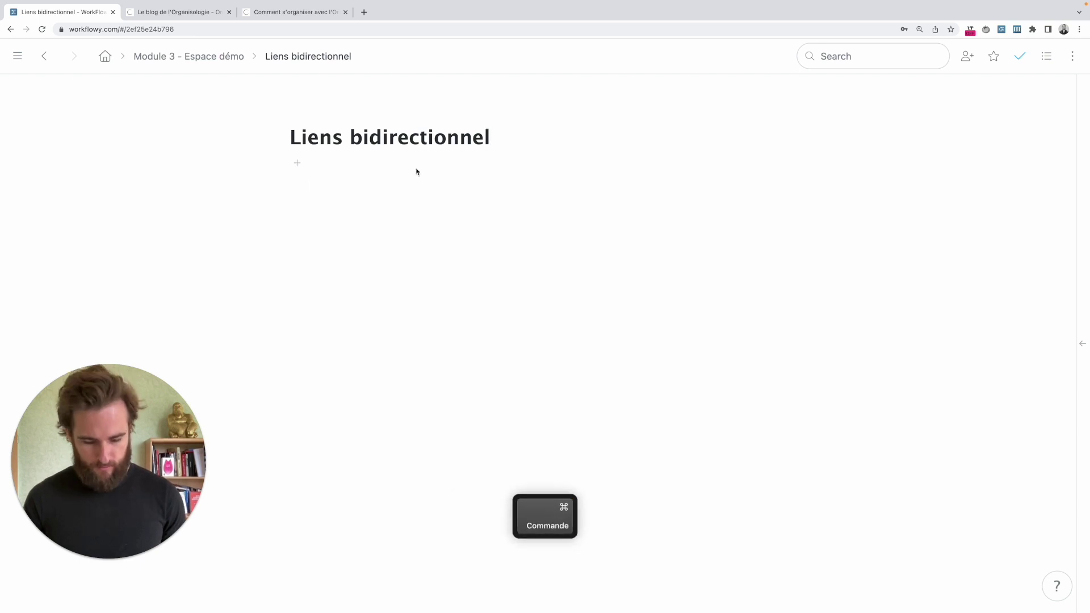
# Add a bullet linking to the note "1g4. Il n'y a rien de pire que le succès...", found with the words "succès lo"
pyautogui.write('(')
pyautogui.hotkey('shift', 'BackSpace')
pyautogui.press('Return')
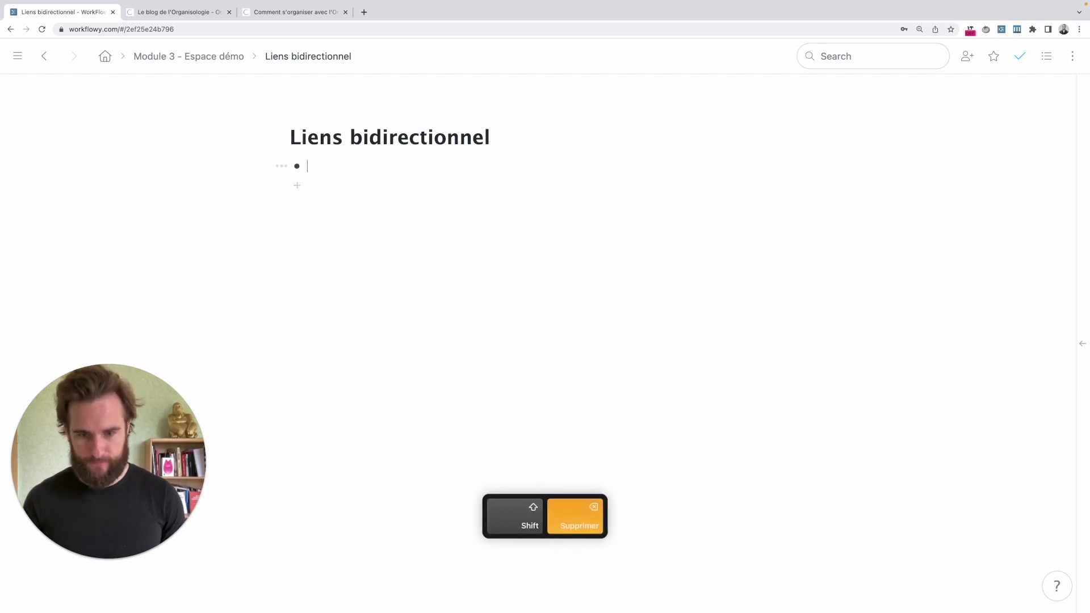
pyautogui.write('[[')
pyautogui.write('succès')
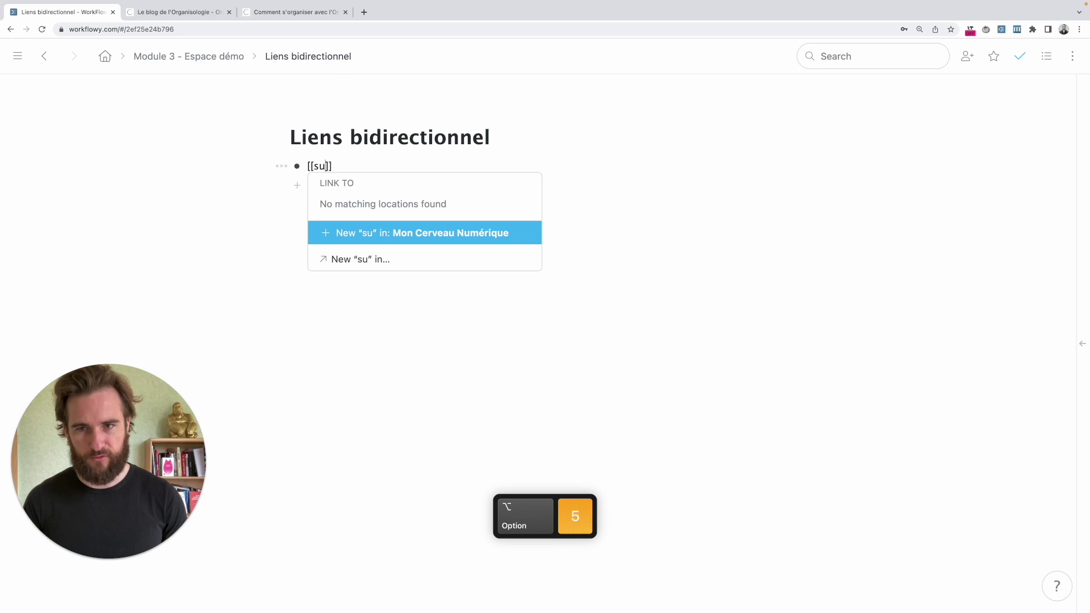
pyautogui.write(' lo')
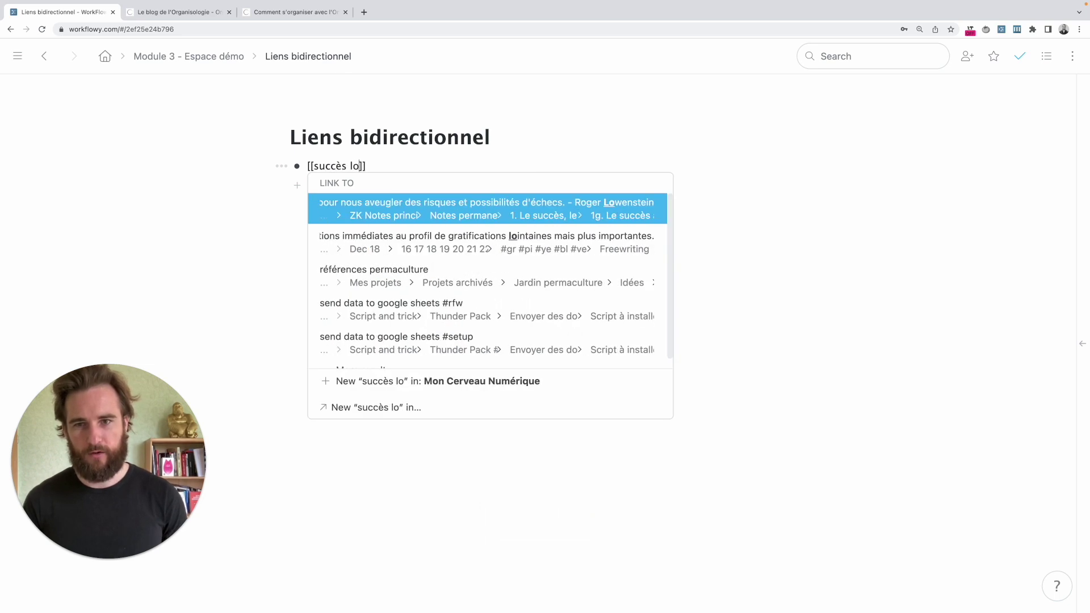
pyautogui.write('wer')
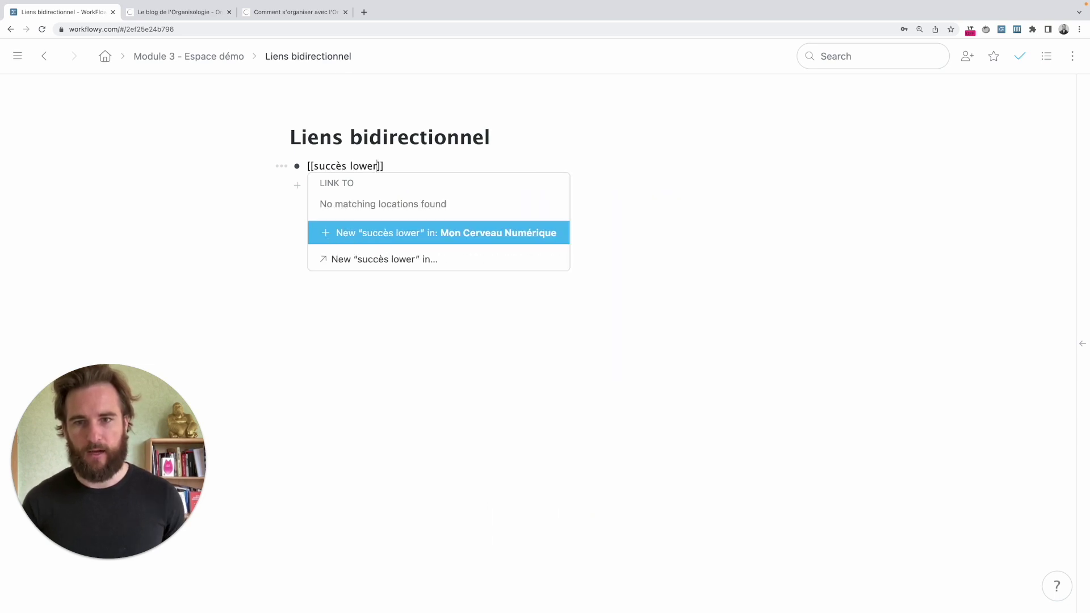
pyautogui.press('BackSpace')
pyautogui.press('BackSpace')
pyautogui.press('BackSpace')
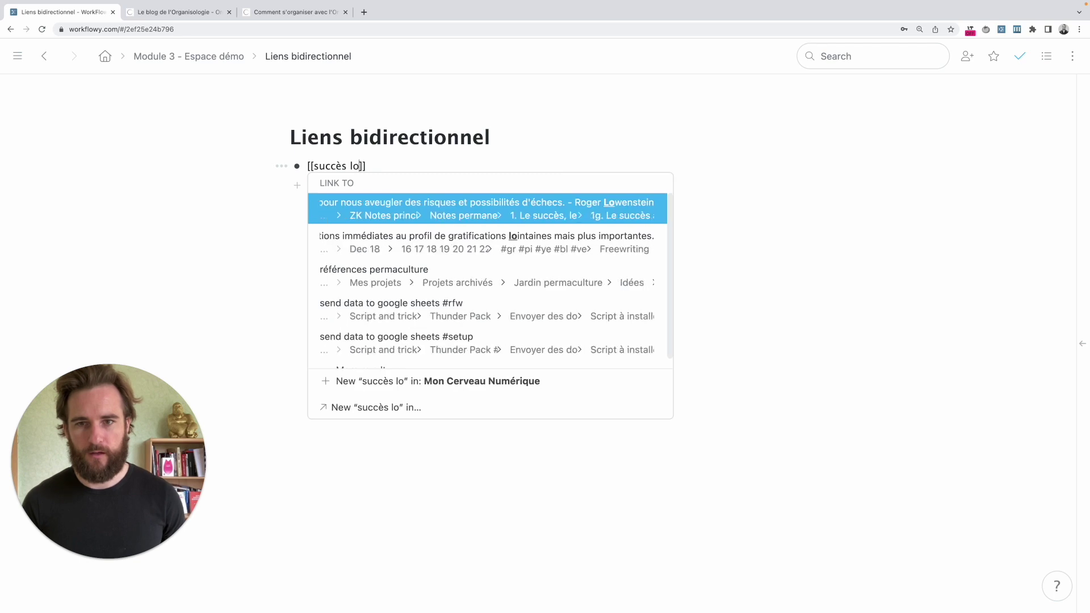
pyautogui.click(479, 200)
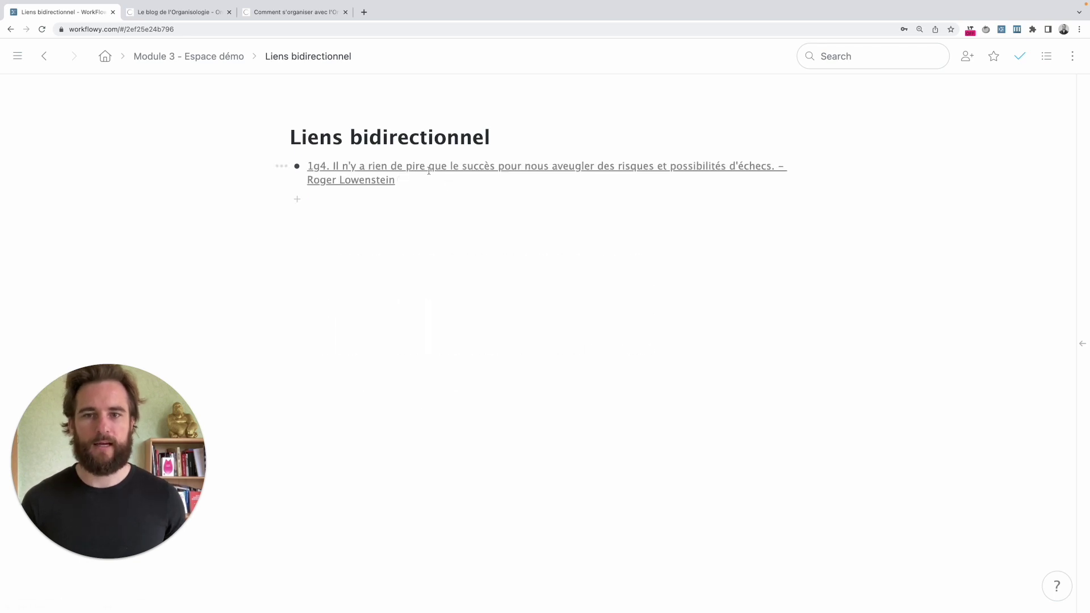
# Link a second bullet to "J'ai du contrôle sur ma vie si je peux faire une sieste" using "nassim sie", and add an empty bullet below
pyautogui.press('Return')
pyautogui.write('[[')
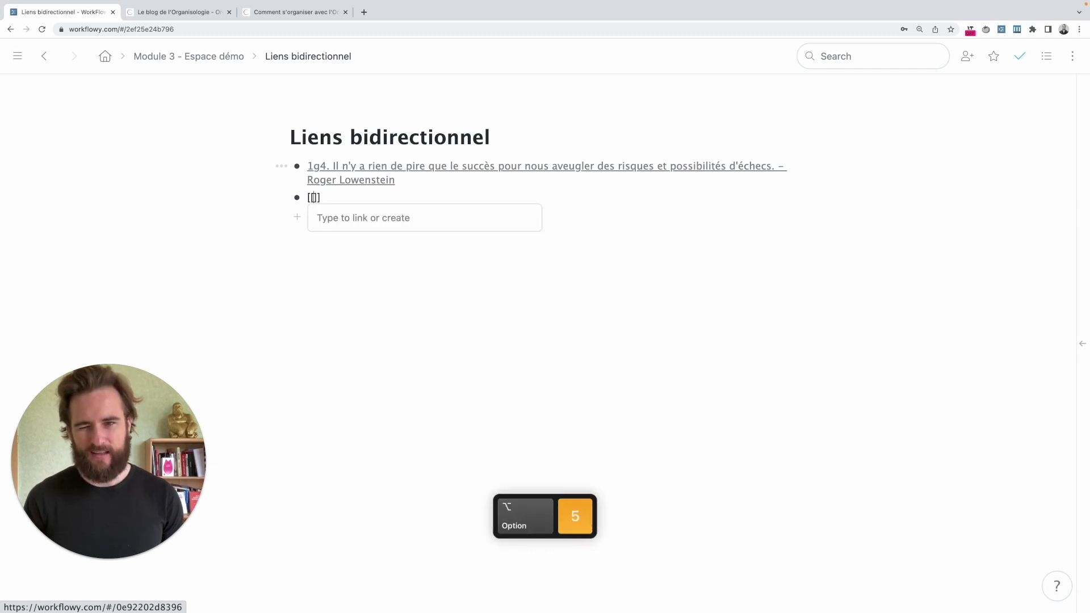
pyautogui.write('nassim siet')
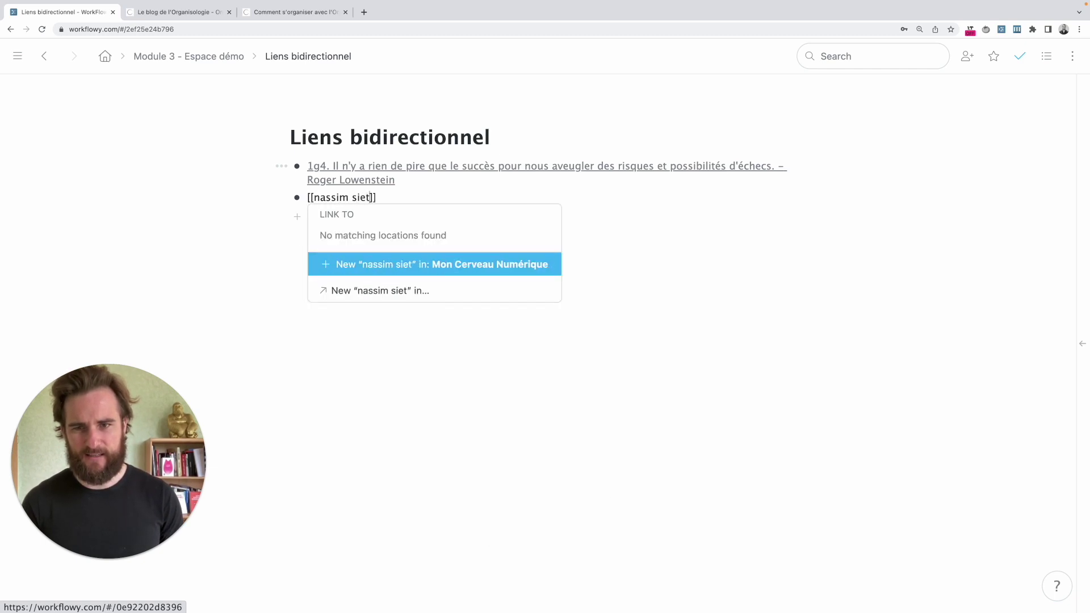
pyautogui.press('BackSpace')
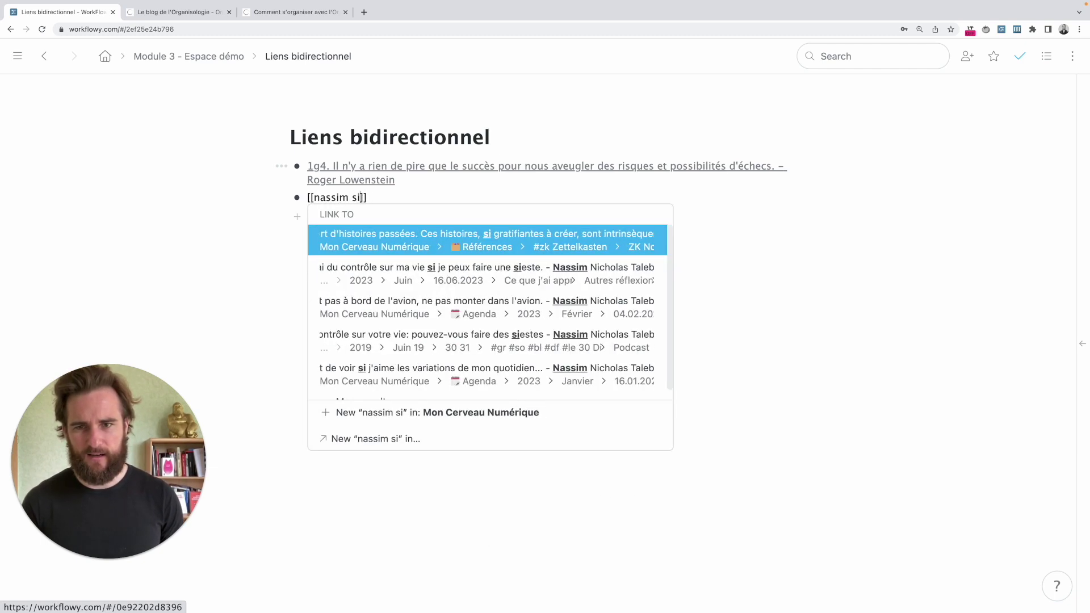
pyautogui.write('e')
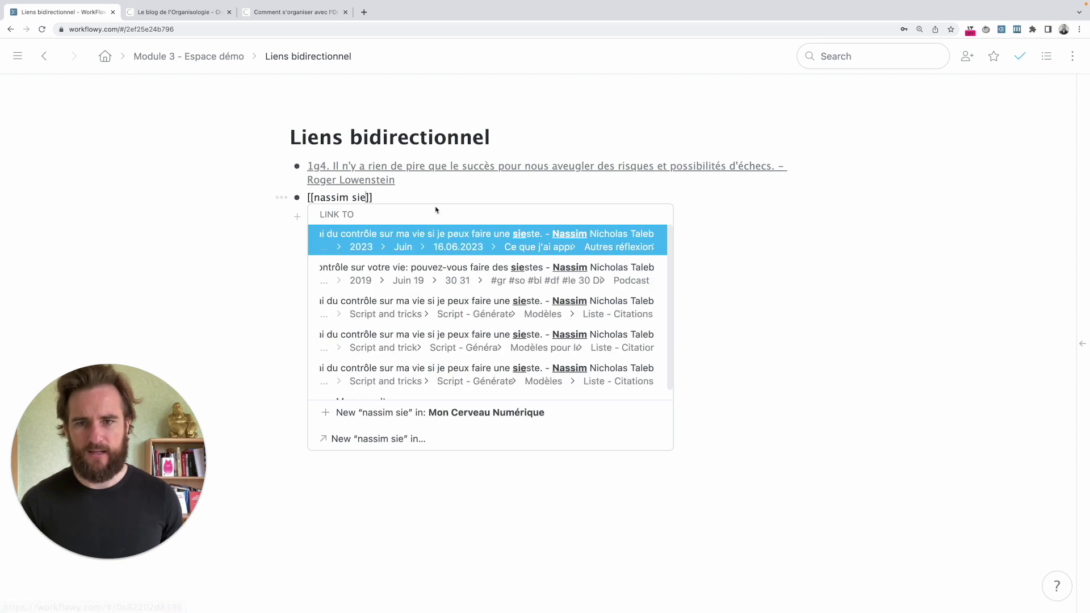
pyautogui.click(488, 233)
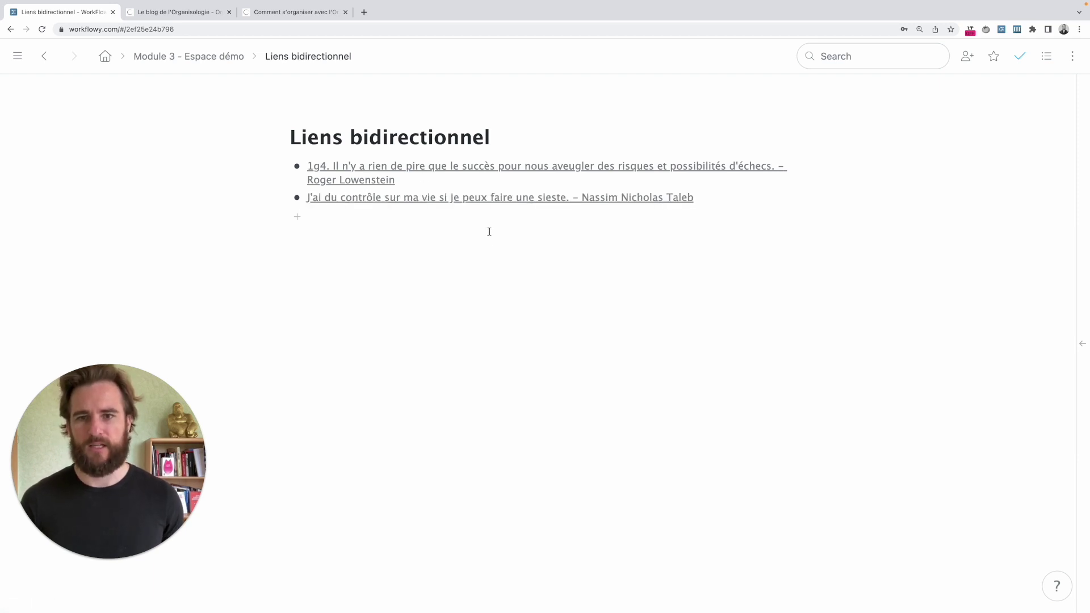
pyautogui.press('Return')
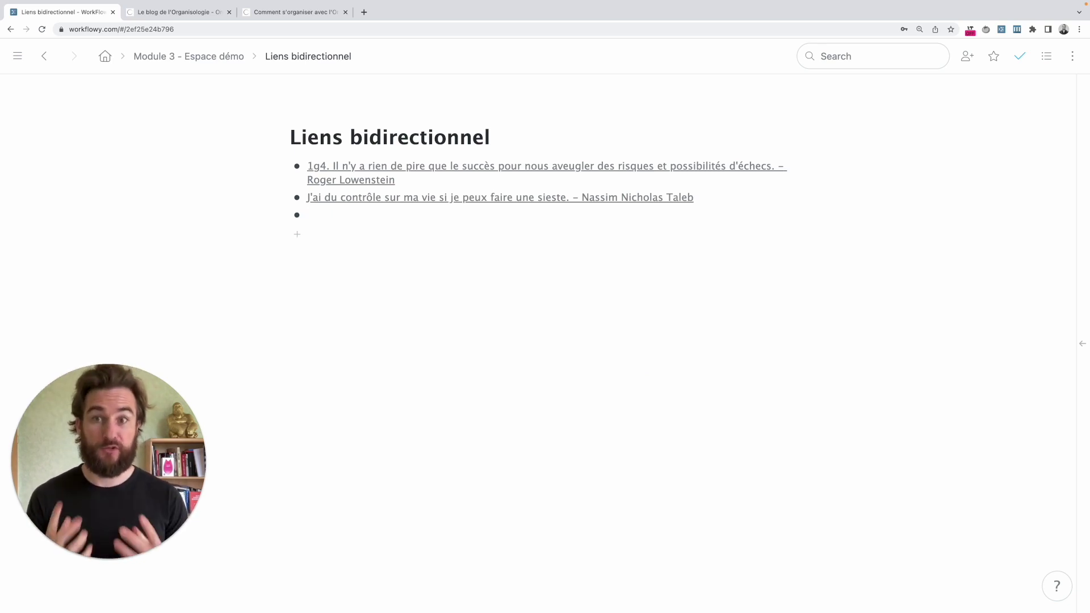
# Find the linked sieste note with "sie nass", open it to check its backlinks, and return to the Module 3 - Espace démo page
pyautogui.click(827, 136)
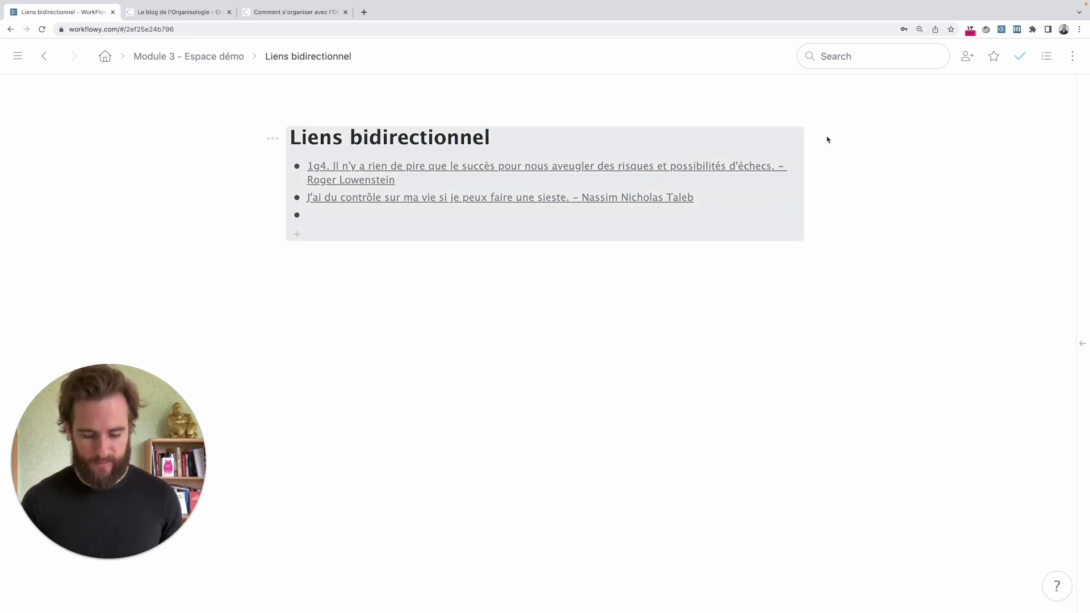
pyautogui.press('super+k')
pyautogui.write('sie nass')
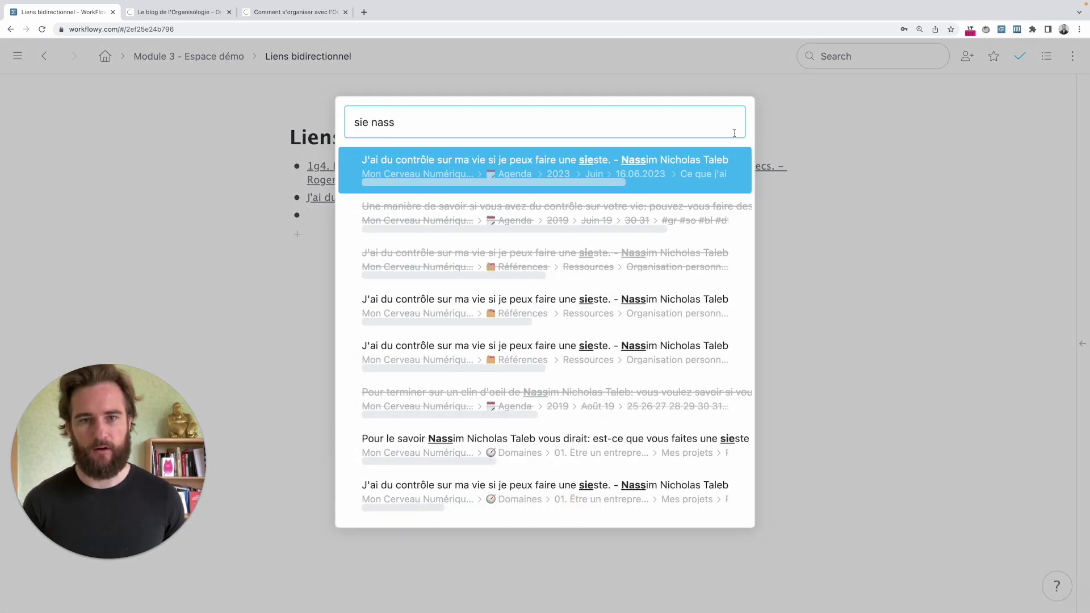
pyautogui.press('Return')
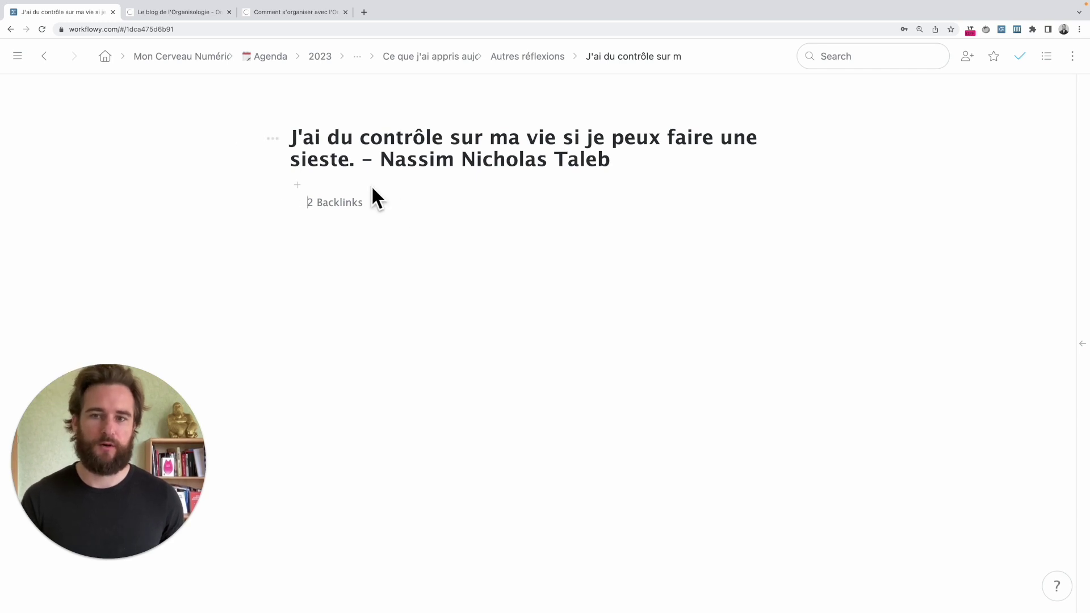
pyautogui.click(45, 56)
pyautogui.click(45, 55)
# Mirror "#cl Écrire un article de 2000 mots en 5 heures de travail" into the empty bullet under Liens bidirectionnel, and detach the mirror
pyautogui.click(404, 310)
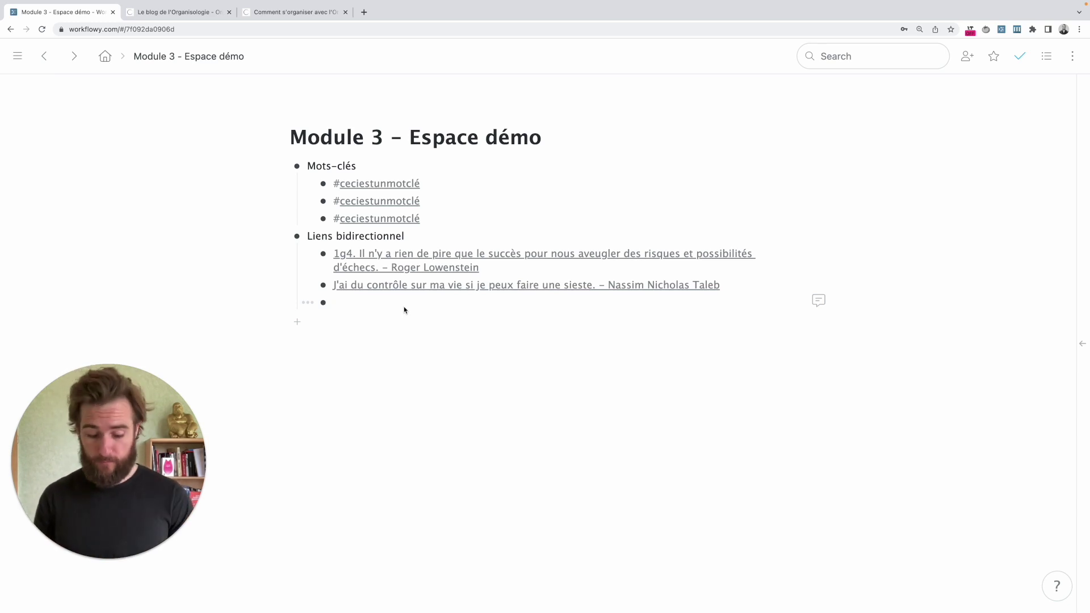
pyautogui.write('((')
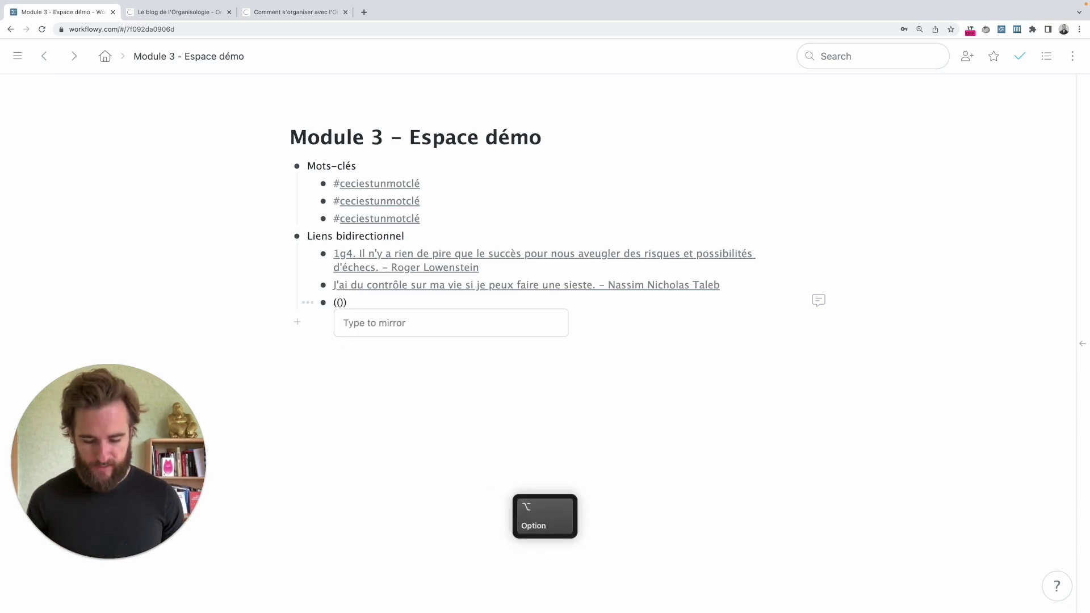
pyautogui.write('#cl 5')
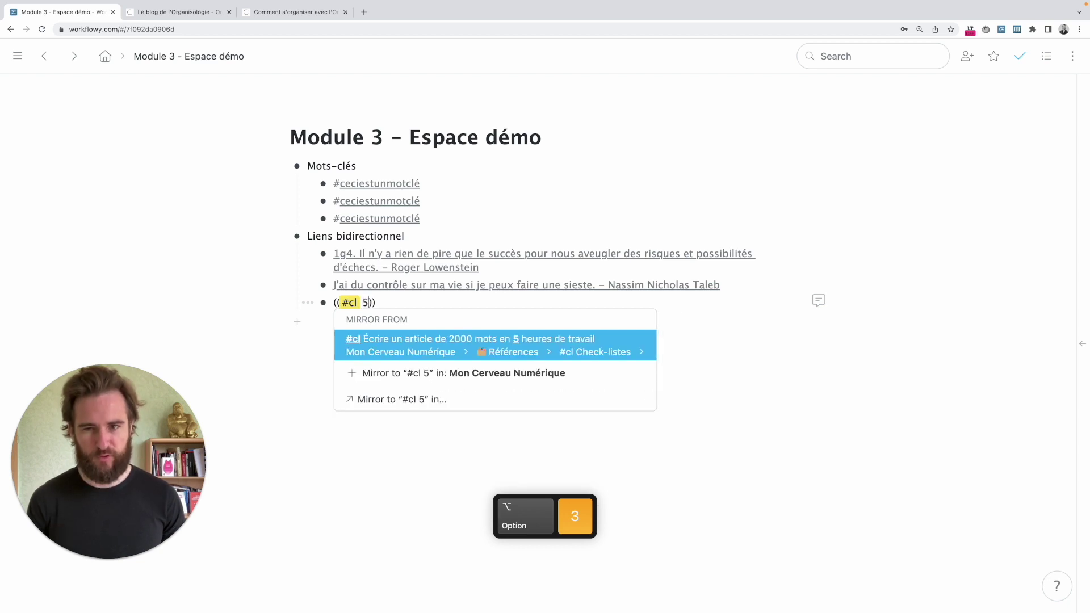
pyautogui.click(414, 339)
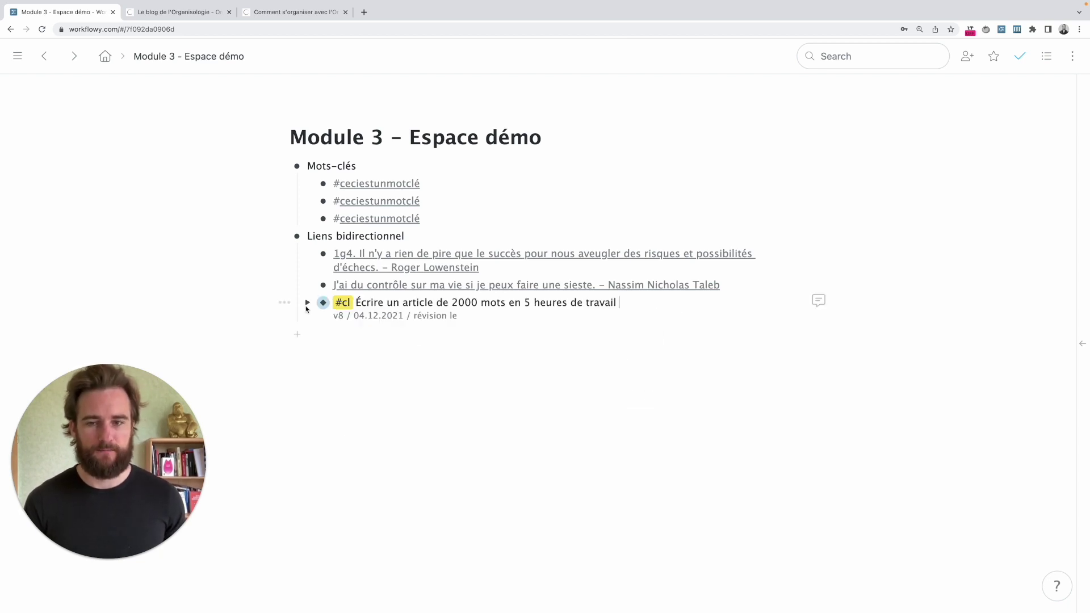
pyautogui.click(284, 302)
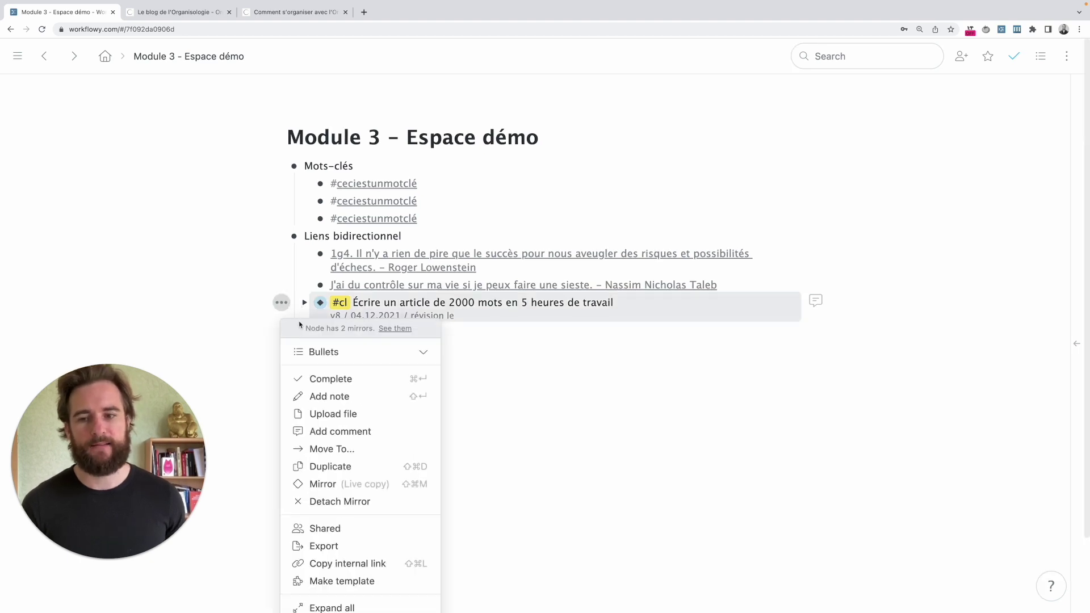
pyautogui.click(372, 499)
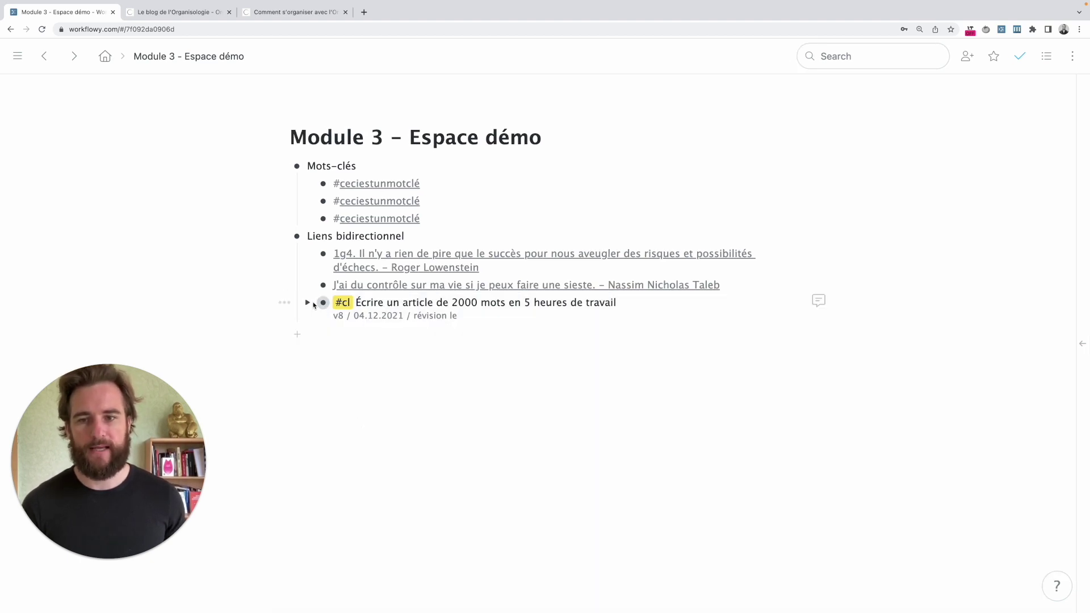